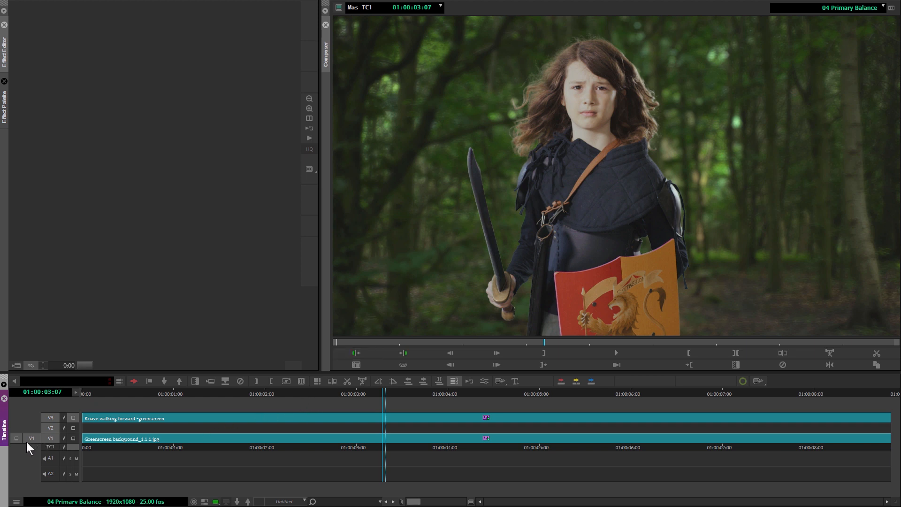
# Step: Apply the BCC Lens Flare 3D effect to the V2 filler between the greenscreen clip and the forest background
pyautogui.hotkey('ctrl', '8')
pyautogui.click(30, 85)
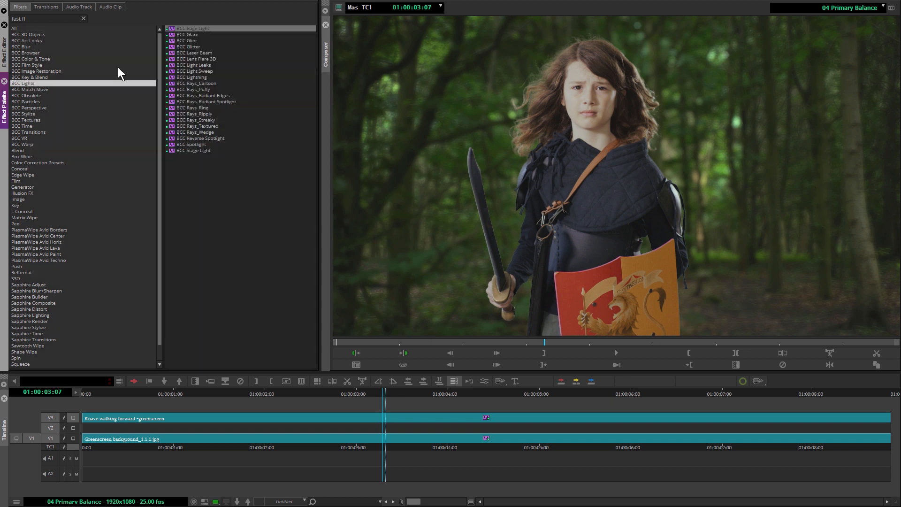
pyautogui.click(215, 58)
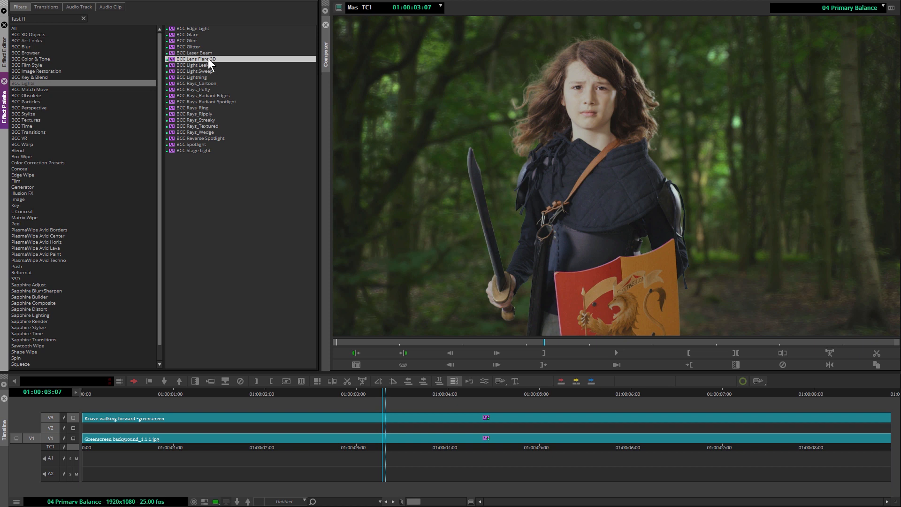
pyautogui.moveTo(181, 381); pyautogui.dragTo(111, 433)
pyautogui.click(107, 429)
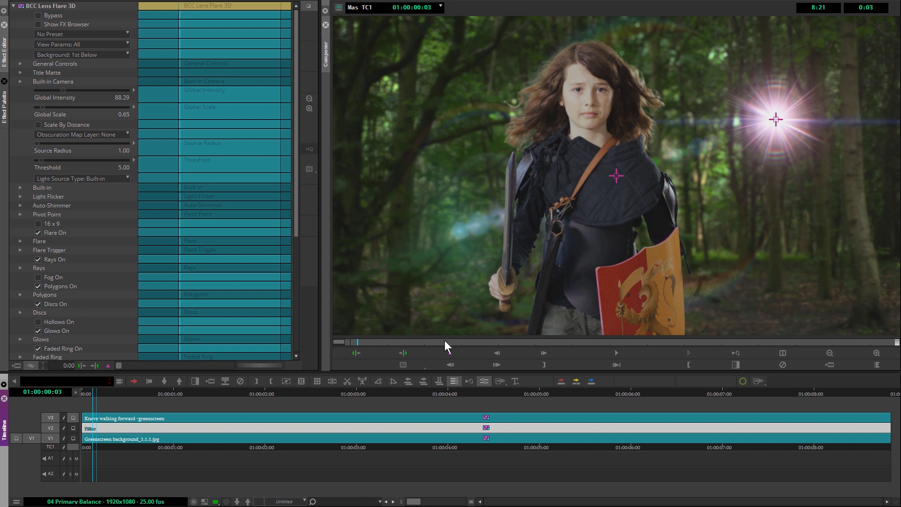
# Step: Try the flare's light source at several positions in the frame, behind and above the foreground figure's head
pyautogui.moveTo(779, 118); pyautogui.dragTo(504, 70)
pyautogui.moveTo(691, 49)
pyautogui.mouseDown()
pyautogui.moveTo(675, 75)
pyautogui.moveTo(631, 73)
pyautogui.moveTo(694, 69)
pyautogui.moveTo(706, 55)
pyautogui.mouseUp()
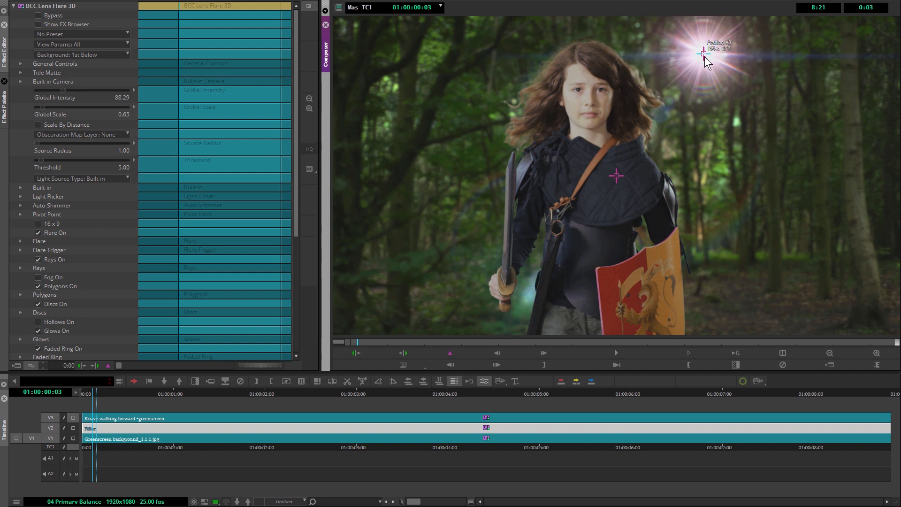
pyautogui.moveTo(663, 102); pyautogui.dragTo(643, 120)
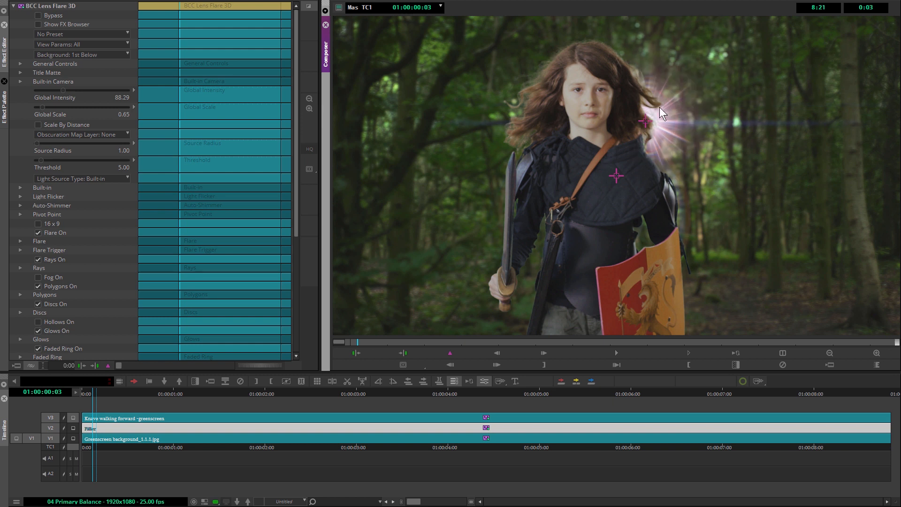
pyautogui.moveTo(643, 119); pyautogui.dragTo(640, 119)
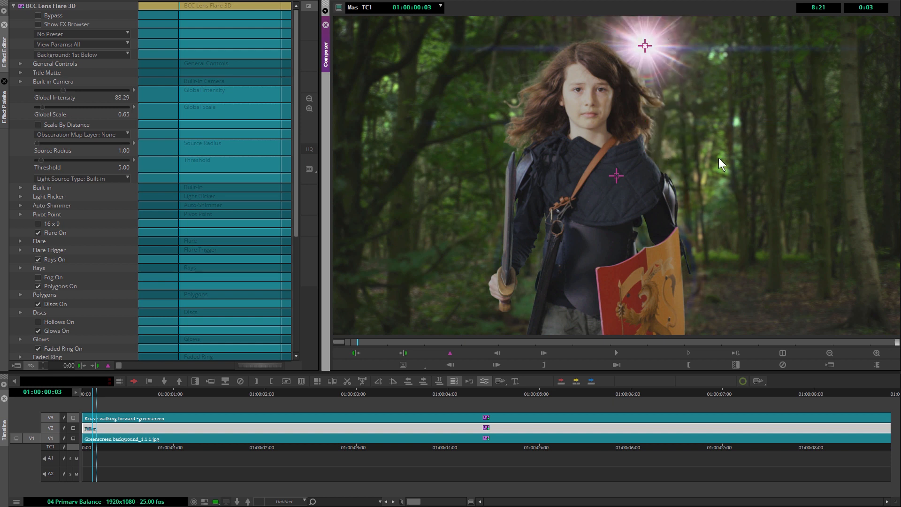
pyautogui.moveTo(669, 44); pyautogui.dragTo(677, 43)
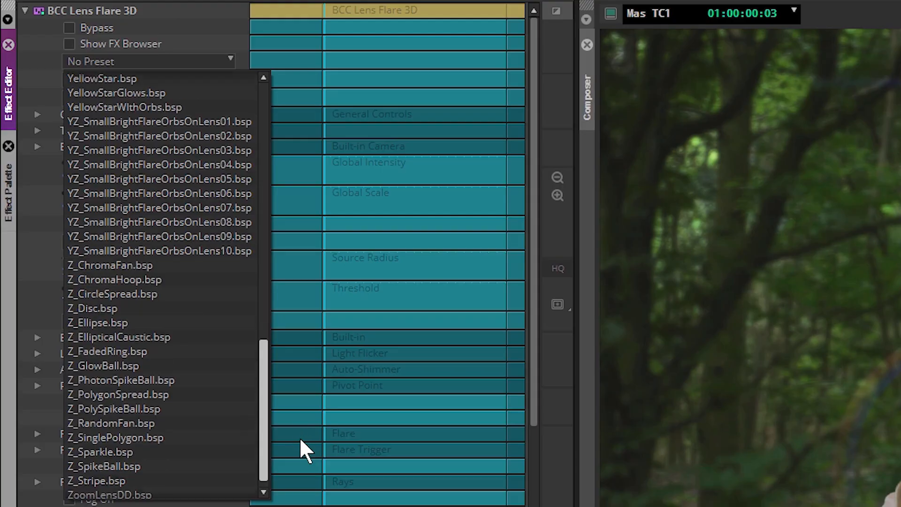
# Step: Look through the built-in presets listed for the BCC Lens Flare 3D effect
pyautogui.moveTo(167, 245); pyautogui.dragTo(131, 109)
pyautogui.moveTo(263, 202); pyautogui.dragTo(312, 60)
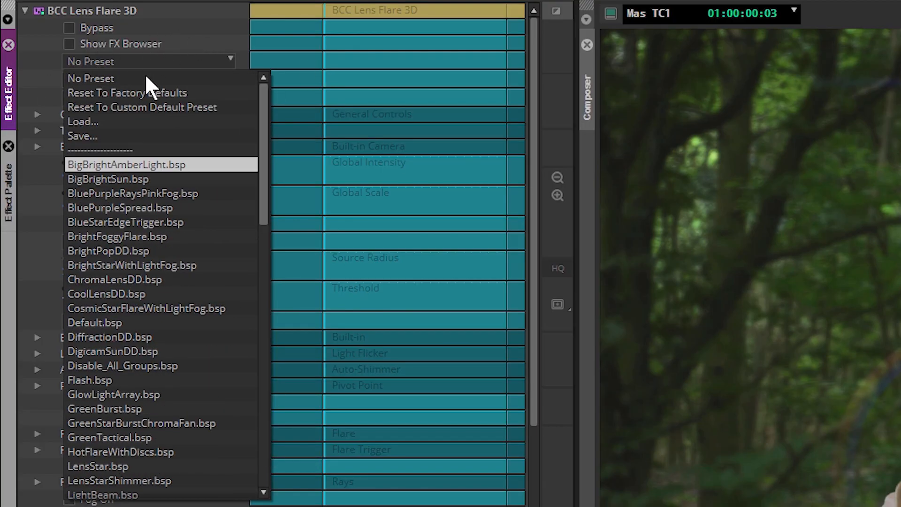
pyautogui.moveTo(264, 183); pyautogui.dragTo(286, 465)
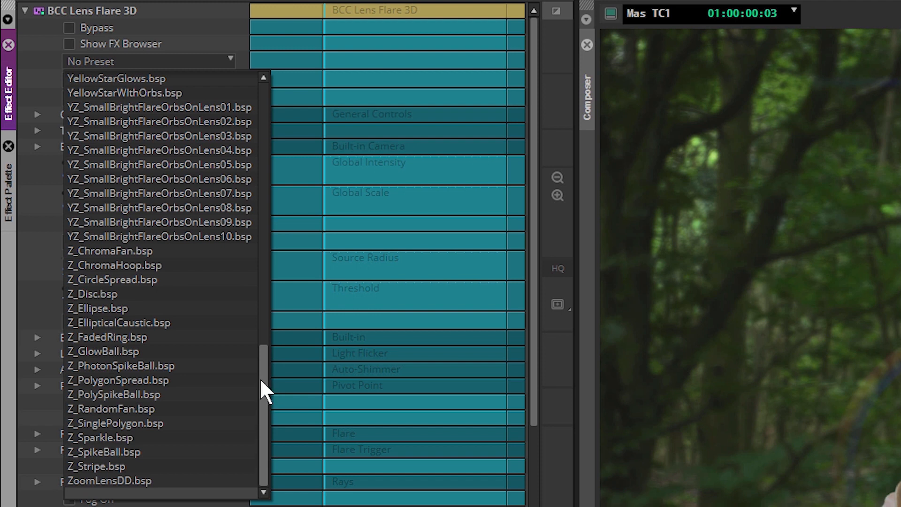
pyautogui.moveTo(261, 380); pyautogui.dragTo(157, 49)
pyautogui.moveTo(269, 178); pyautogui.dragTo(286, 465)
pyautogui.moveTo(261, 360); pyautogui.dragTo(31, 43)
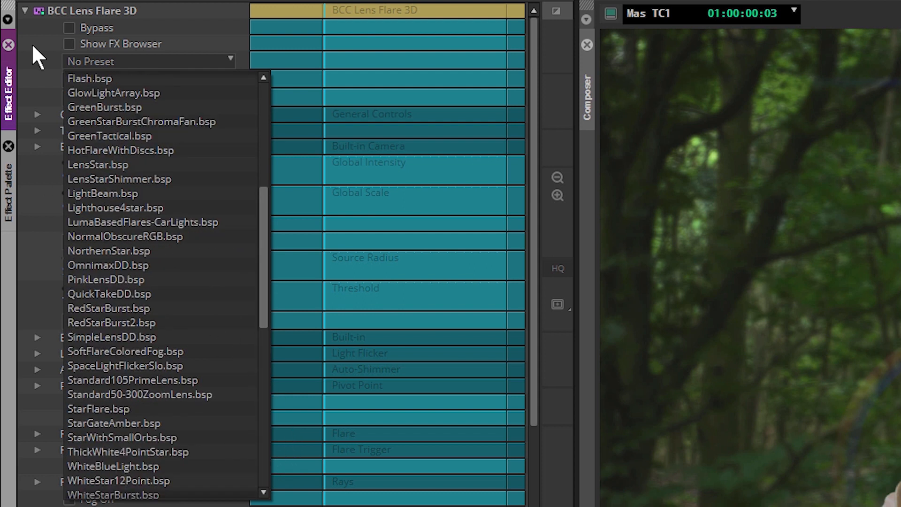
# Step: Open the effect's FX Browser and preview a range of lens flare presets, from BigBrightSun through LensStar to SoftFlareColoredFog
pyautogui.click(80, 41)
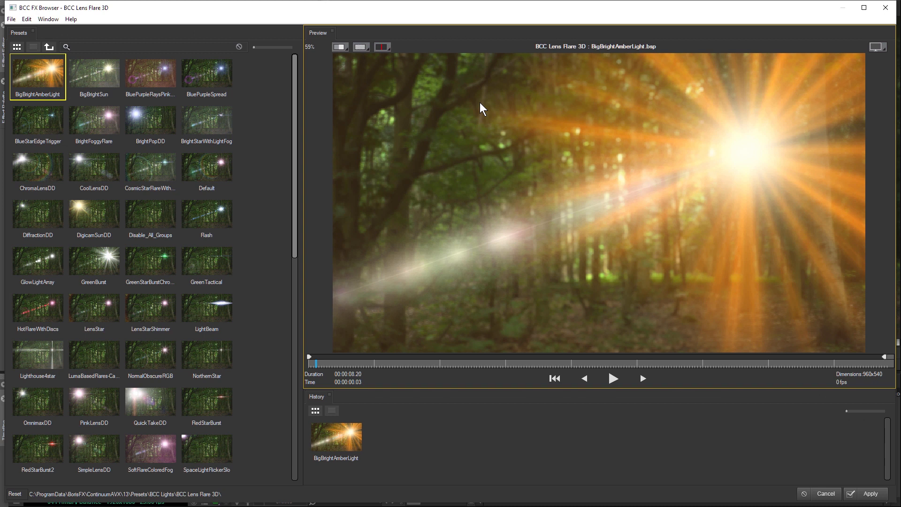
pyautogui.click(103, 77)
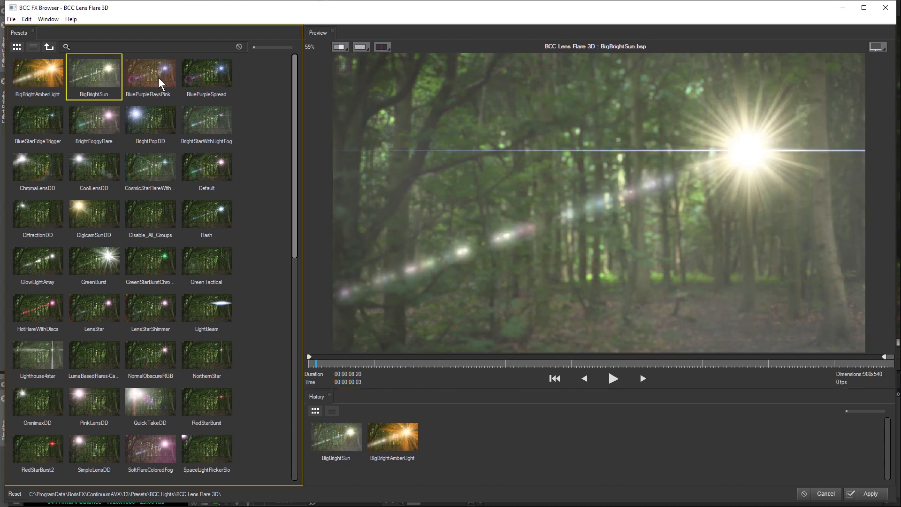
pyautogui.click(159, 82)
pyautogui.click(202, 78)
pyautogui.click(209, 129)
pyautogui.click(139, 125)
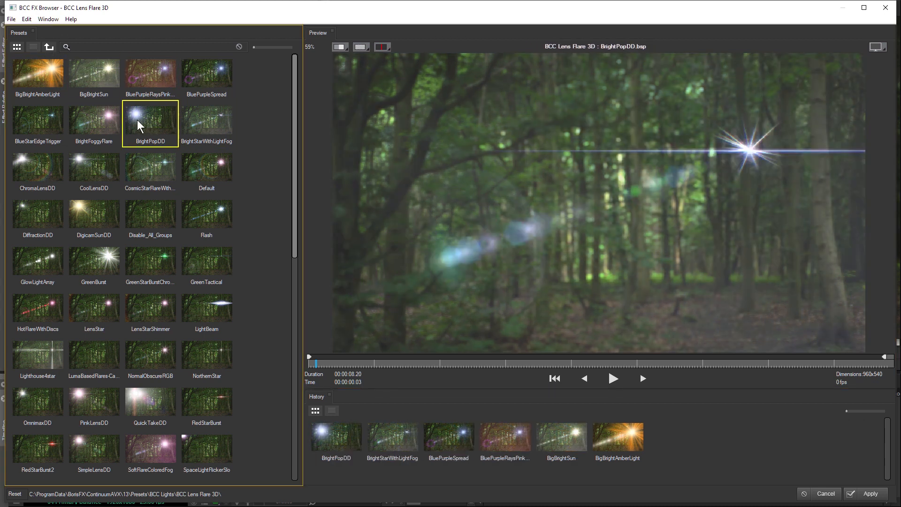
pyautogui.click(94, 123)
pyautogui.click(42, 136)
pyautogui.click(46, 154)
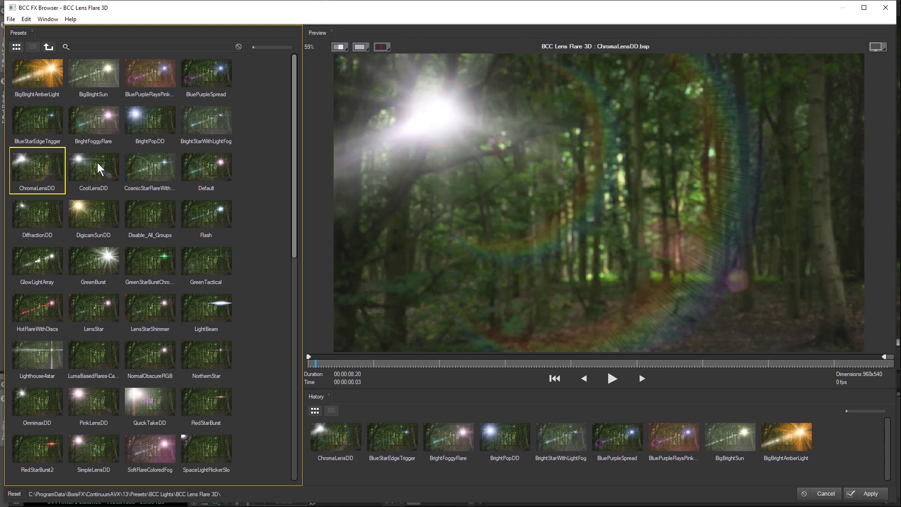
pyautogui.click(97, 163)
pyautogui.click(104, 209)
pyautogui.click(45, 212)
pyautogui.click(163, 210)
pyautogui.click(206, 221)
pyautogui.click(47, 221)
pyautogui.click(64, 268)
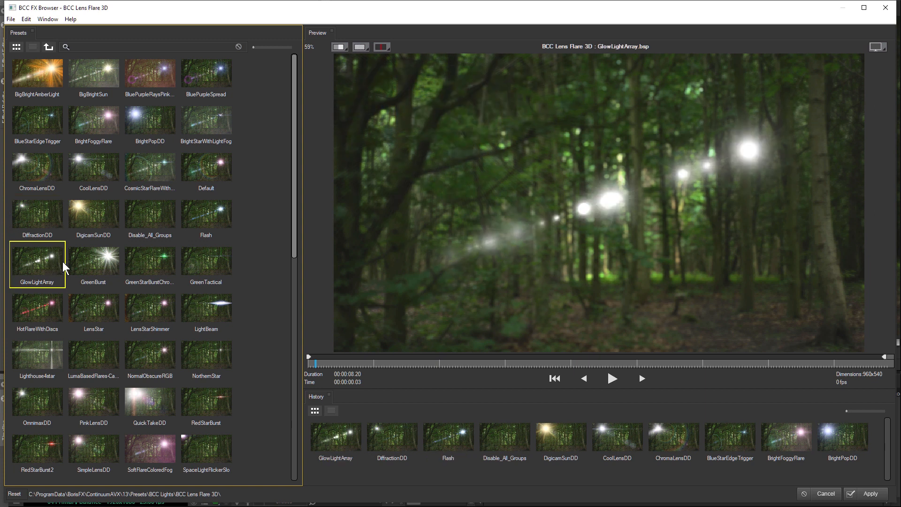
pyautogui.click(88, 264)
pyautogui.click(86, 307)
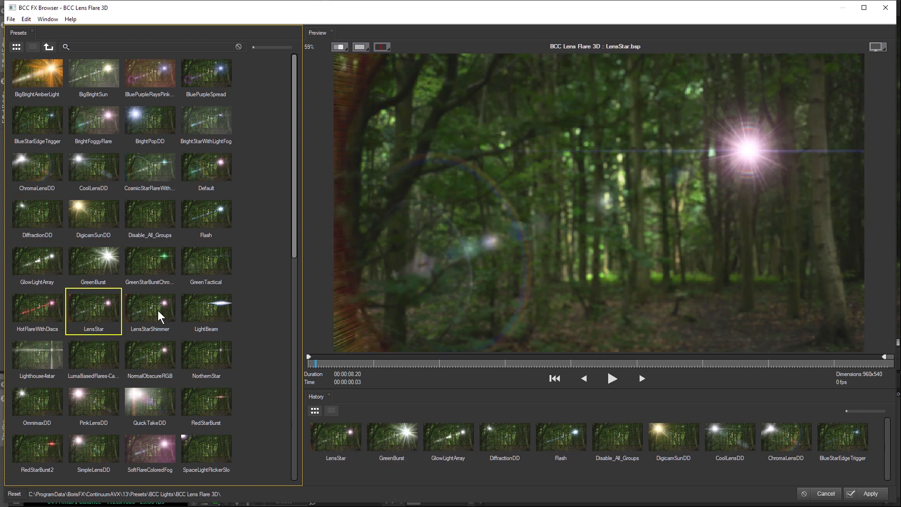
pyautogui.click(160, 315)
pyautogui.click(158, 437)
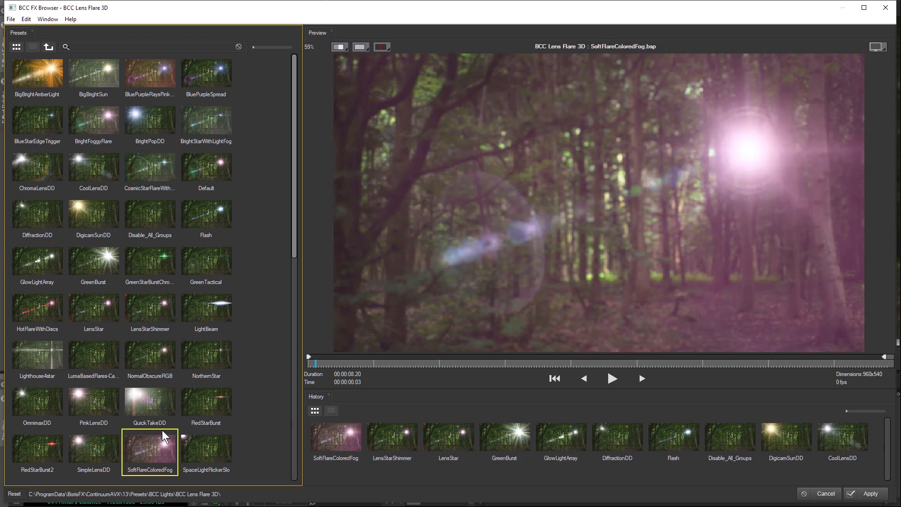
pyautogui.click(726, 152)
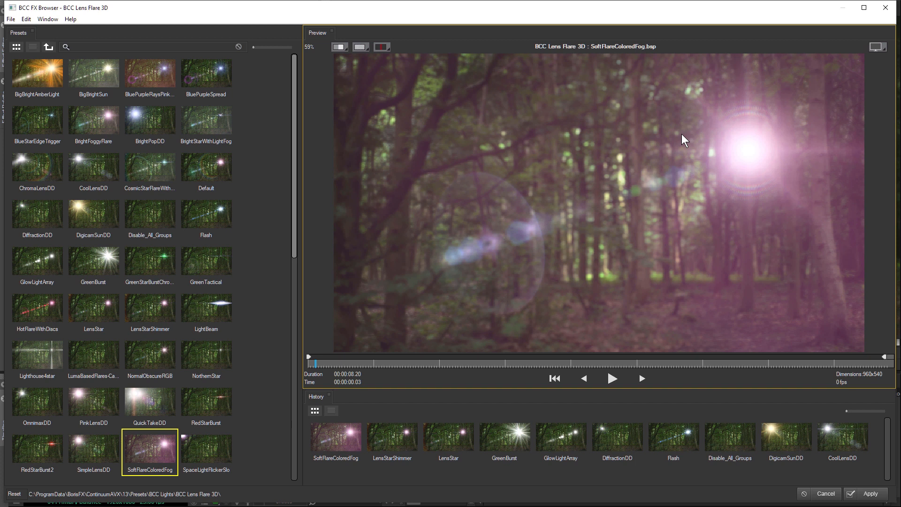
# Step: Examine the remaining preset thumbnails and preview the DiffractionDD, QuickTakeDD and PinkLensDD presets
pyautogui.scroll(-1, 296, 238)
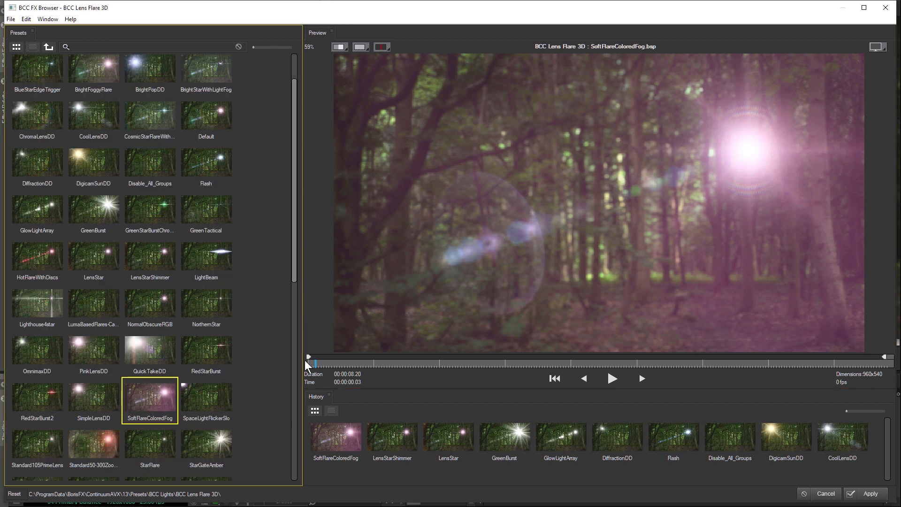
pyautogui.scroll(-1, 295, 352)
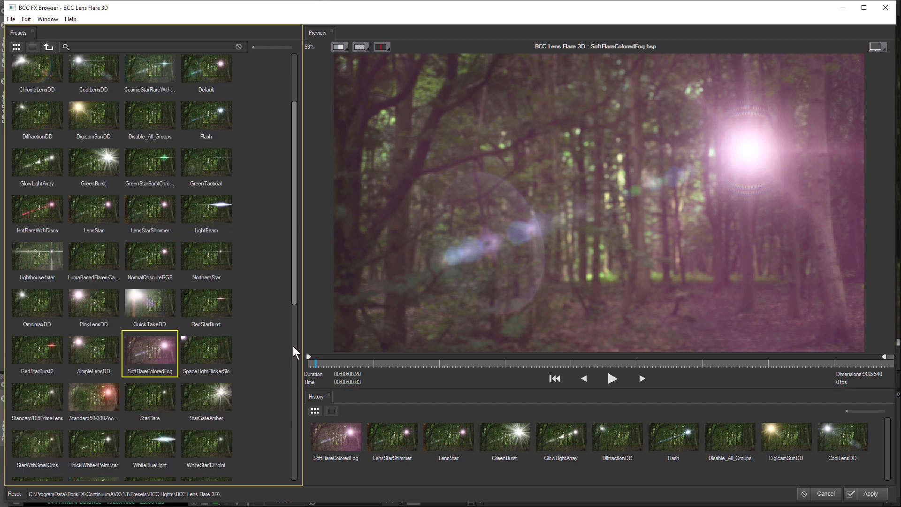
pyautogui.scroll(-1, 295, 357)
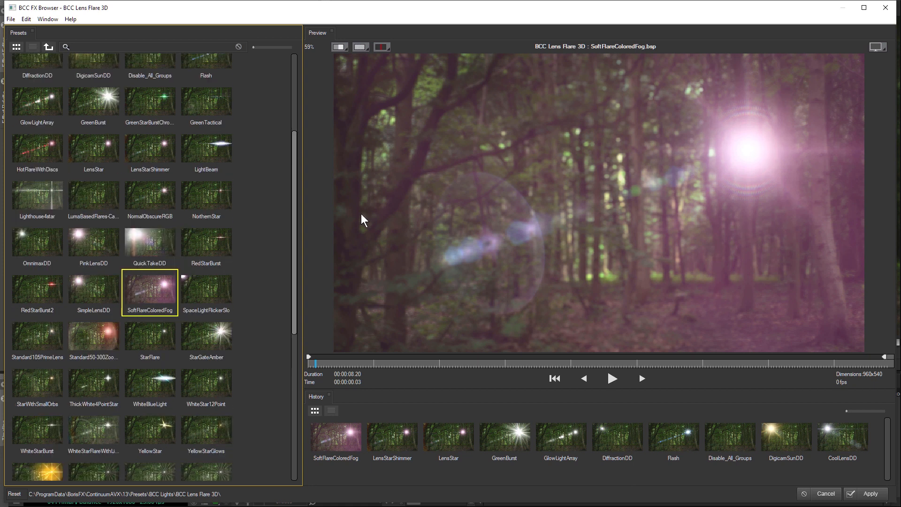
pyautogui.scroll(1, 293, 131)
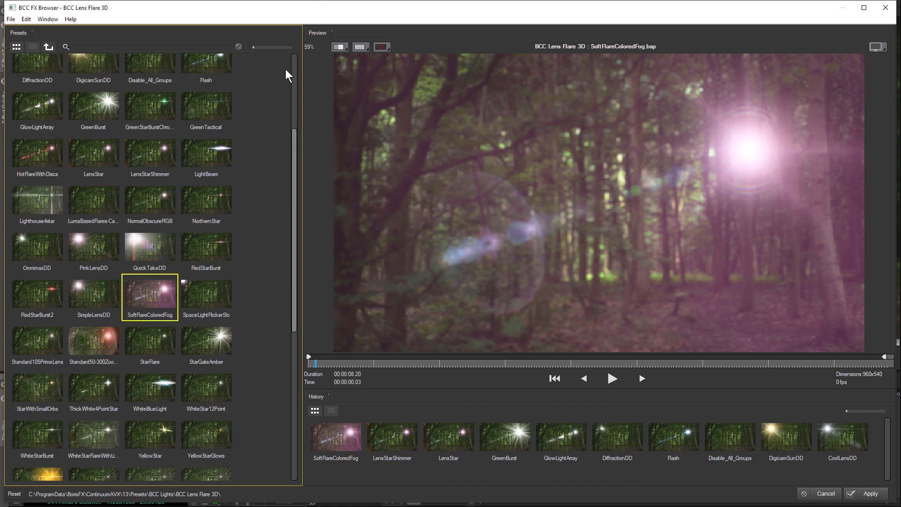
pyautogui.scroll(3, 294, 80)
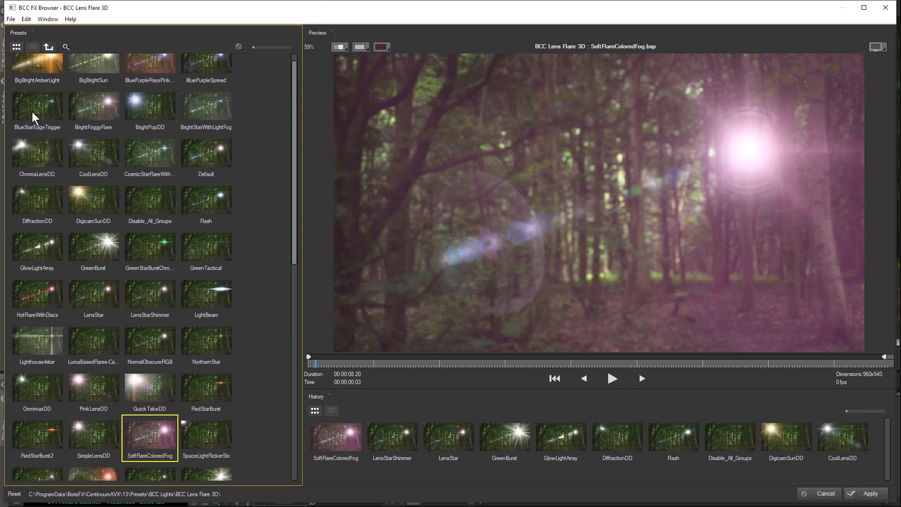
pyautogui.click(38, 197)
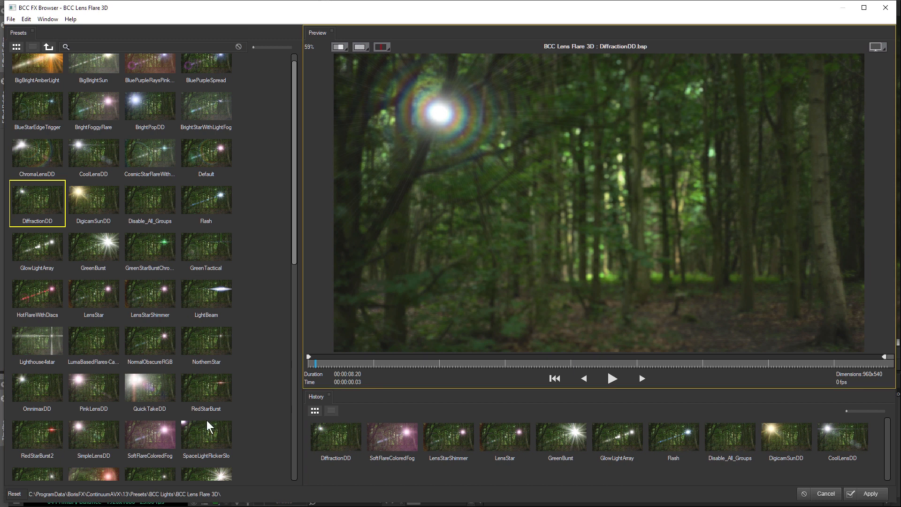
pyautogui.click(167, 432)
pyautogui.click(155, 384)
pyautogui.click(88, 387)
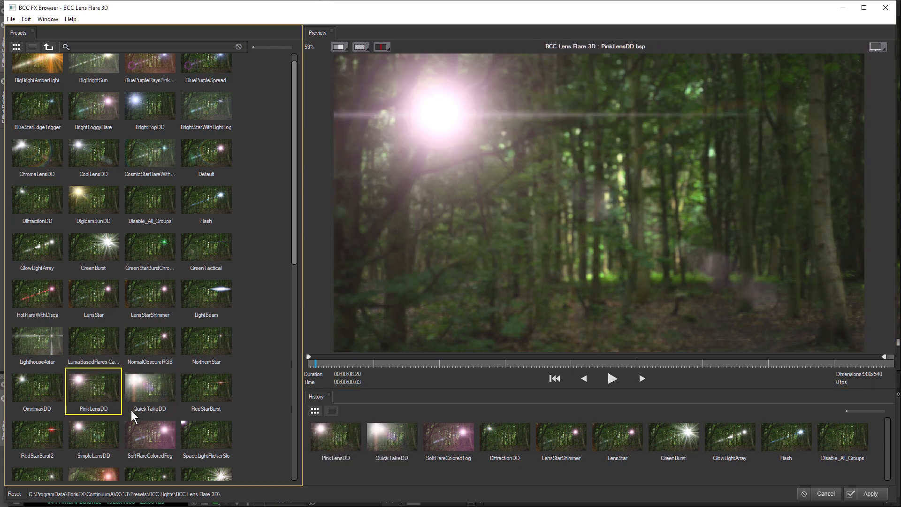
# Step: Apply the SoftFlareColoredFog preset and move the flare's light source near the top of the frame, beside the figure's head
pyautogui.click(147, 428)
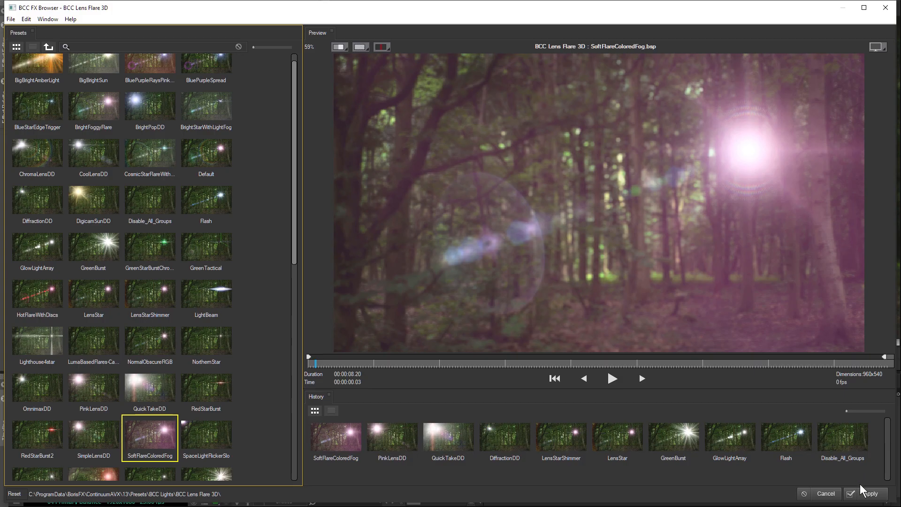
pyautogui.click(869, 495)
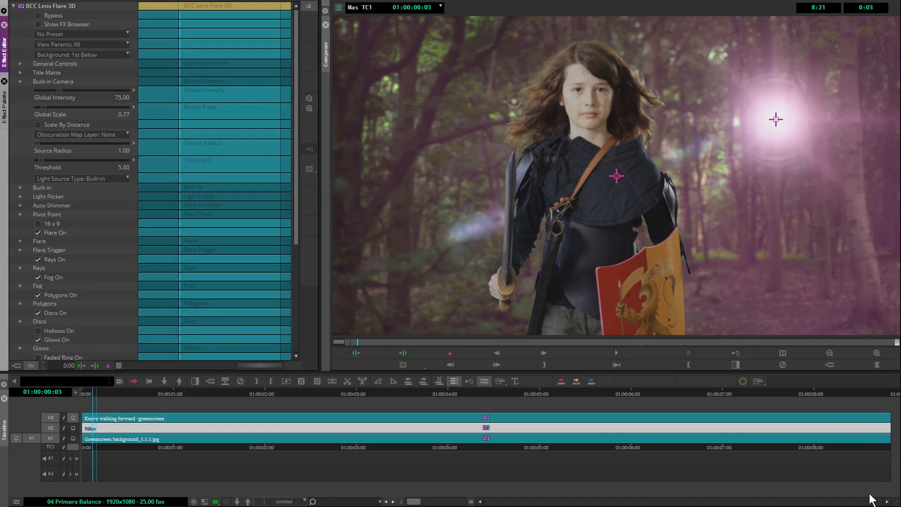
pyautogui.moveTo(776, 115); pyautogui.dragTo(707, 44)
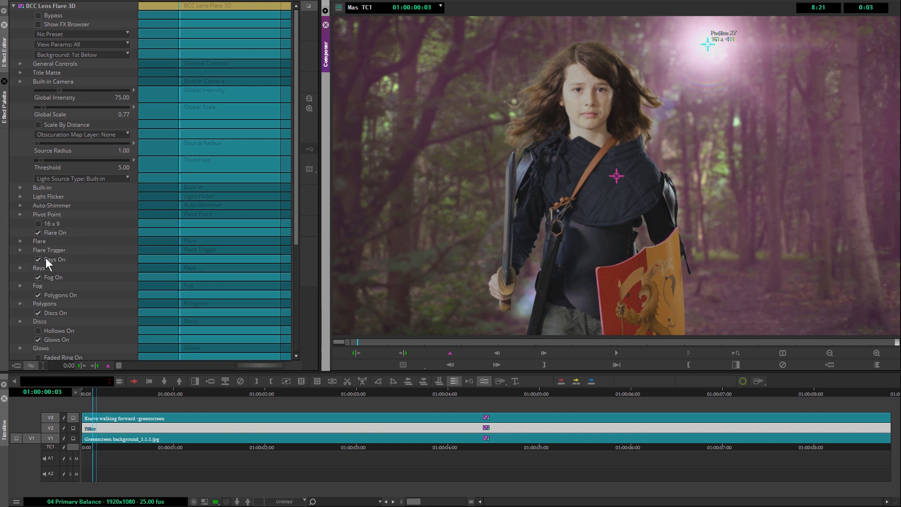
# Step: Sample the Flare color from the background foliage, then refine it to the pale warm tone #ccc297
pyautogui.click(20, 241)
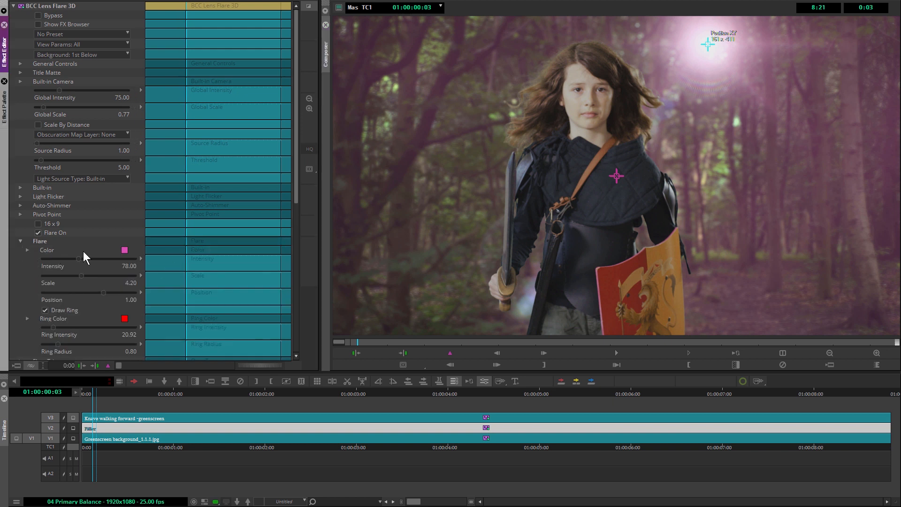
pyautogui.moveTo(125, 249); pyautogui.dragTo(387, 82)
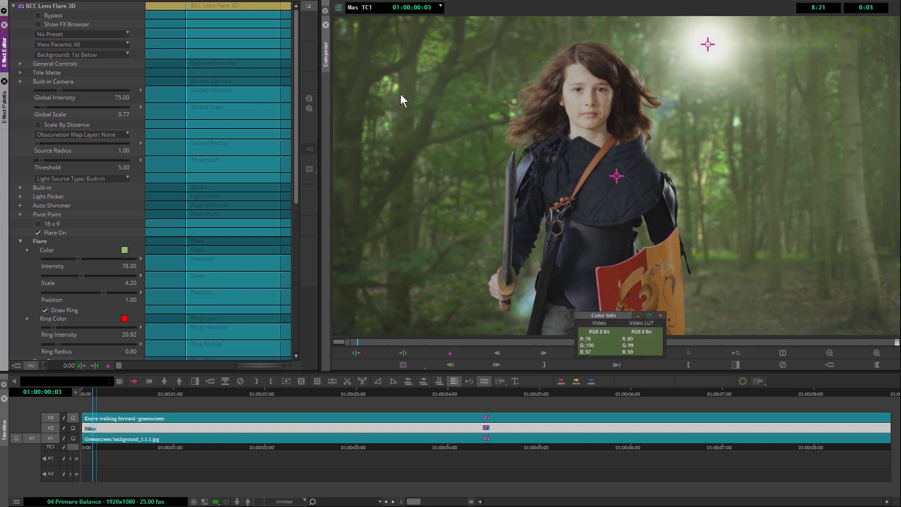
pyautogui.doubleClick(125, 249)
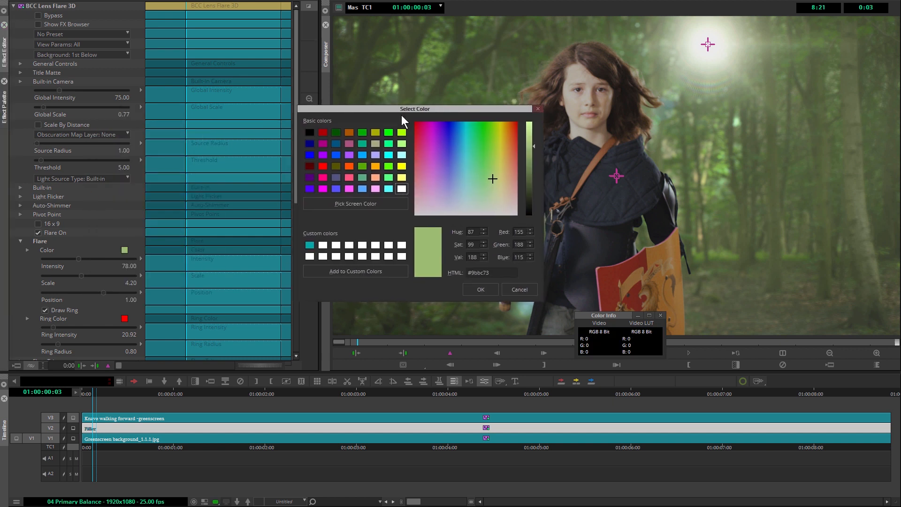
pyautogui.moveTo(496, 161); pyautogui.dragTo(501, 156)
pyautogui.click(531, 141)
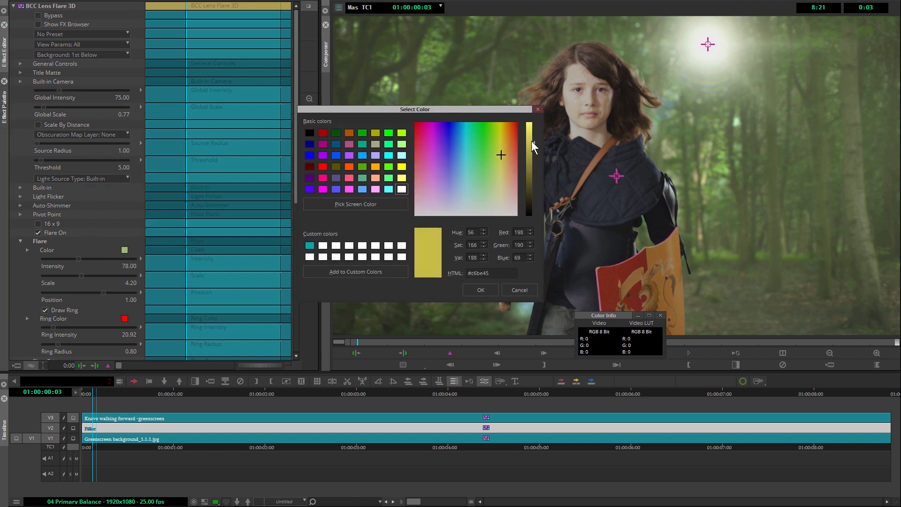
pyautogui.click(505, 154)
pyautogui.moveTo(505, 154); pyautogui.dragTo(503, 192)
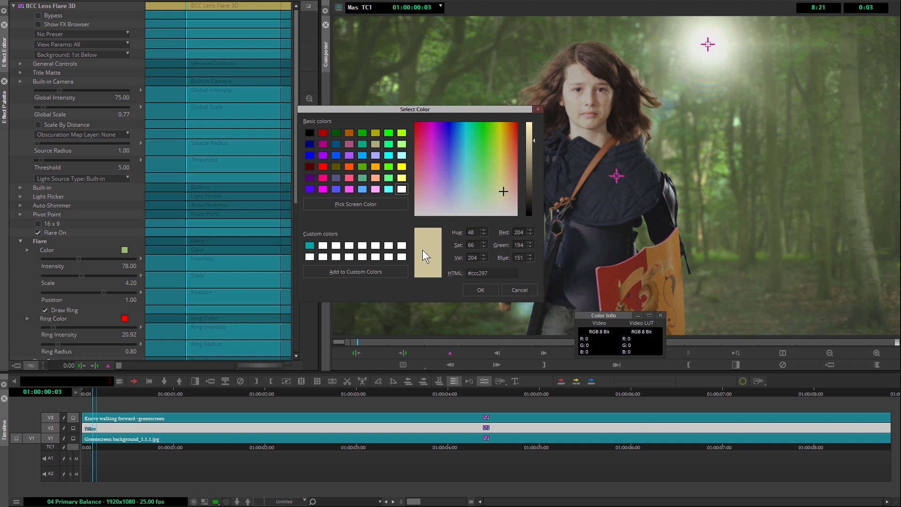
pyautogui.click(485, 294)
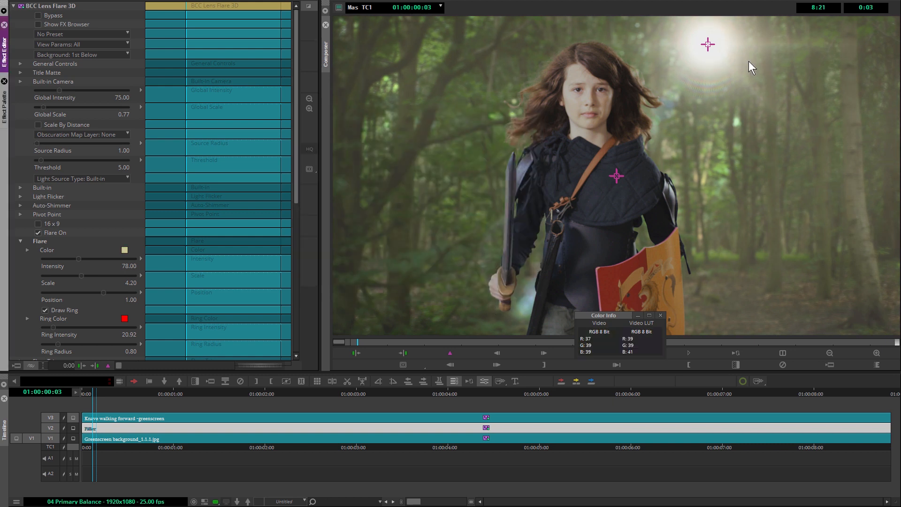
pyautogui.click(20, 241)
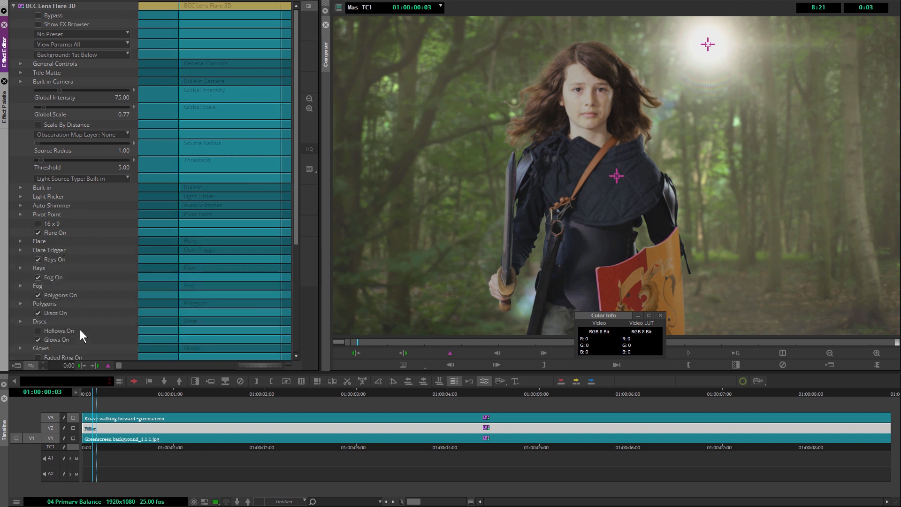
# Step: Turn off the flare's Polygons, Discs, Glows, Chroma Fan, Elliptical Caustic and Star Caustic elements, keeping Rays and Fog on
pyautogui.click(37, 260)
pyautogui.click(38, 260)
pyautogui.click(38, 295)
pyautogui.click(38, 306)
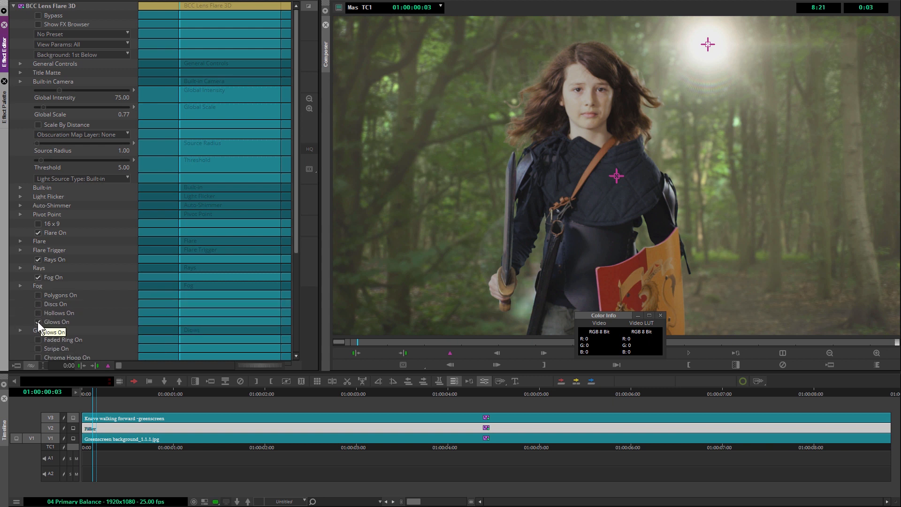
pyautogui.click(38, 323)
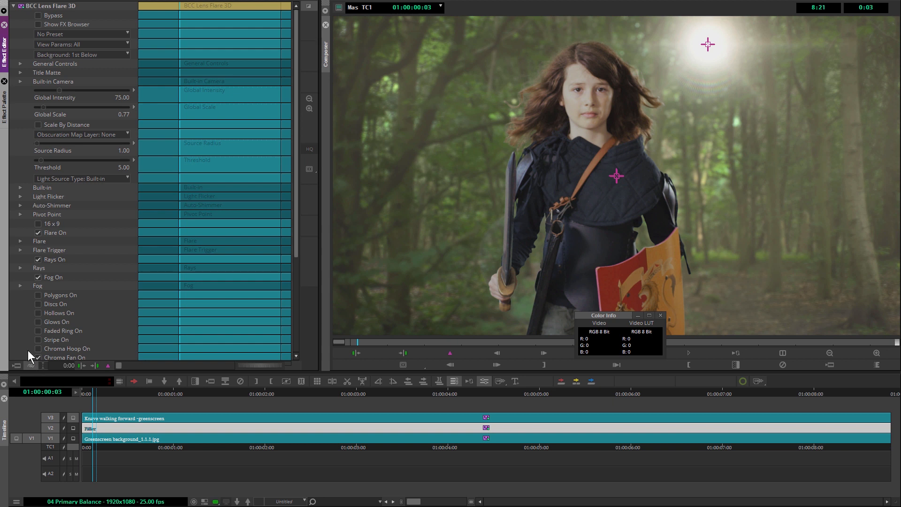
pyautogui.click(39, 357)
pyautogui.moveTo(295, 232); pyautogui.dragTo(296, 276)
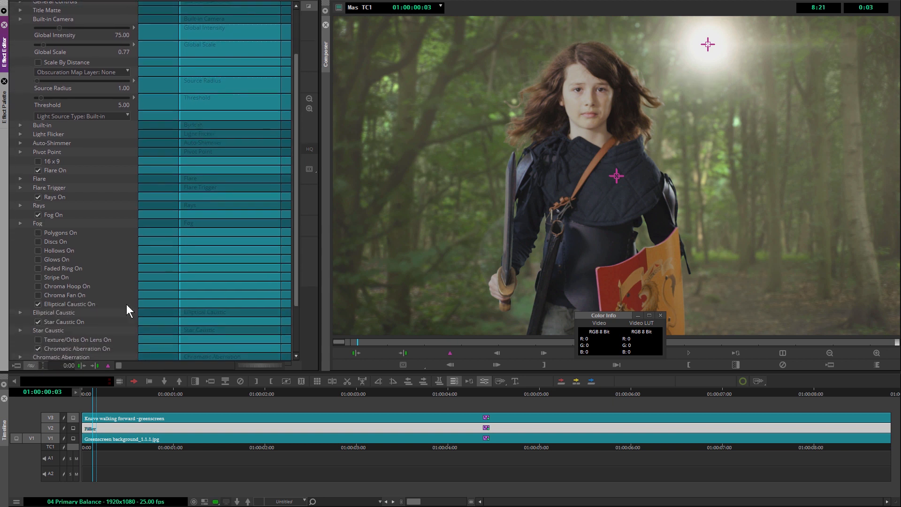
pyautogui.click(38, 304)
pyautogui.click(38, 312)
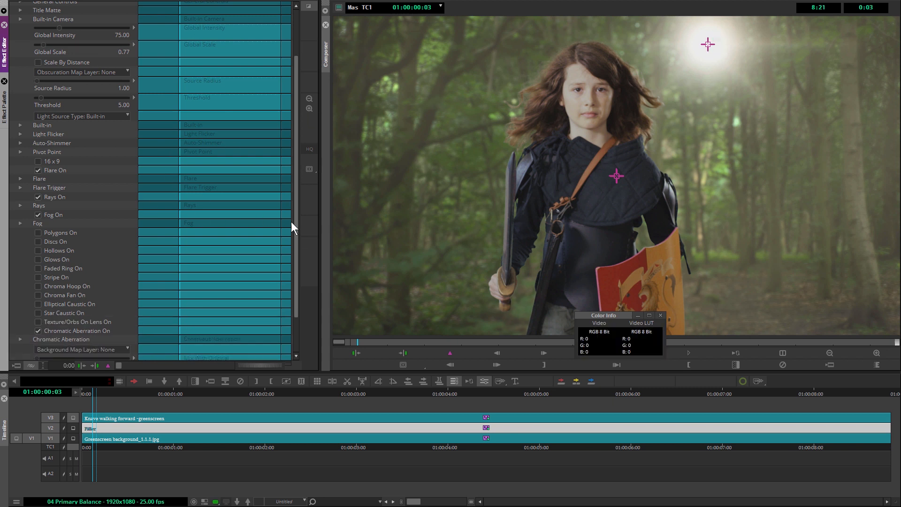
# Step: Lower the Fog Intensity to about 17
pyautogui.moveTo(296, 232); pyautogui.dragTo(291, 185)
pyautogui.click(21, 286)
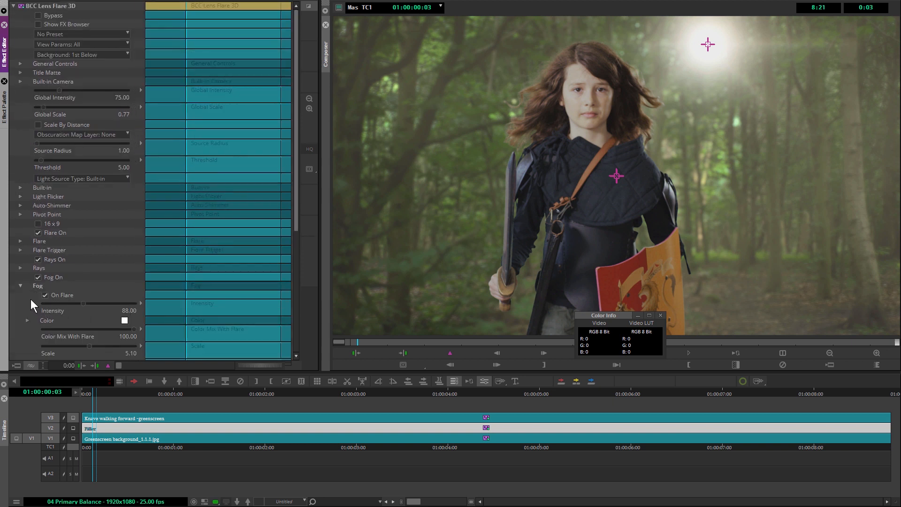
pyautogui.moveTo(86, 305); pyautogui.dragTo(61, 303)
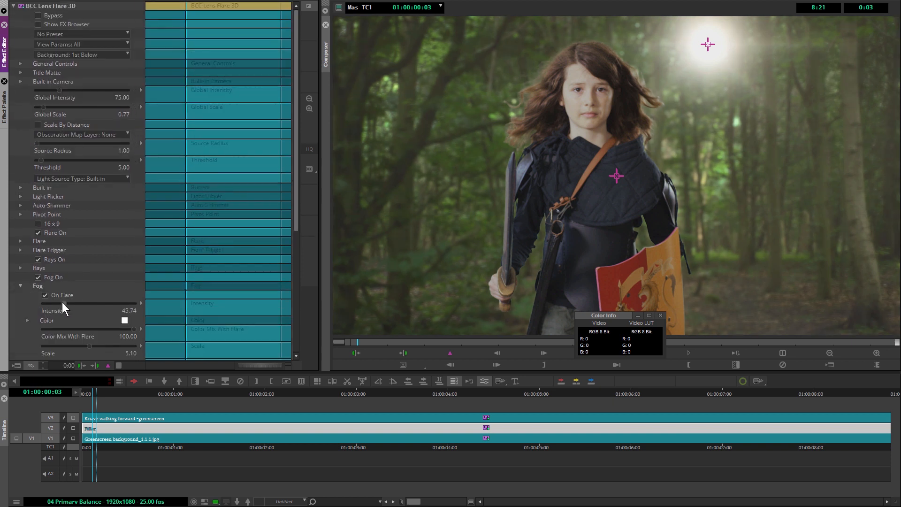
pyautogui.moveTo(44, 302); pyautogui.dragTo(50, 304)
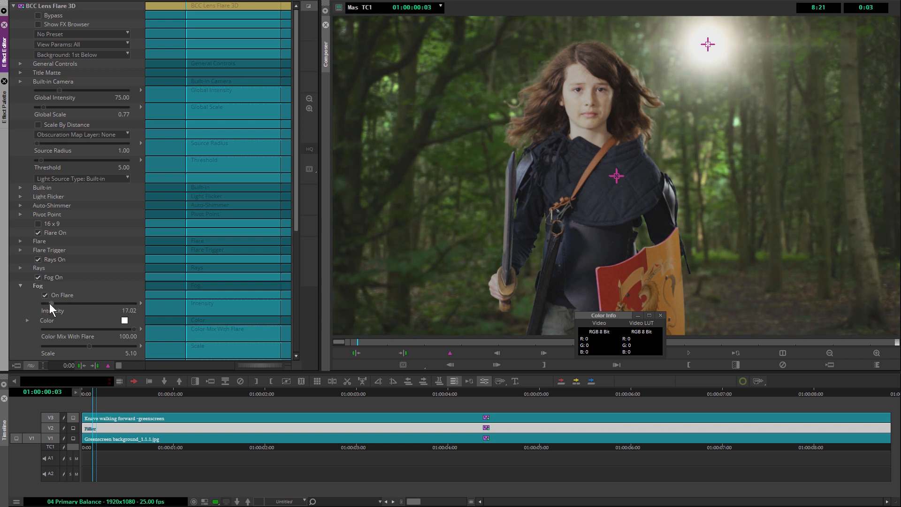
pyautogui.click(20, 285)
# Step: Set the Rays Scale to 2.50 and move the flare's light source up to the image's upper edge
pyautogui.click(21, 268)
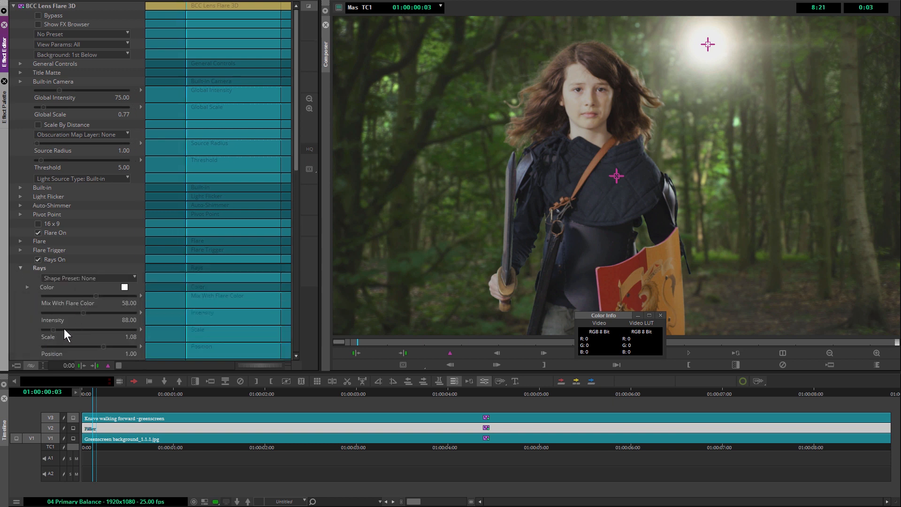
pyautogui.moveTo(53, 330); pyautogui.dragTo(70, 331)
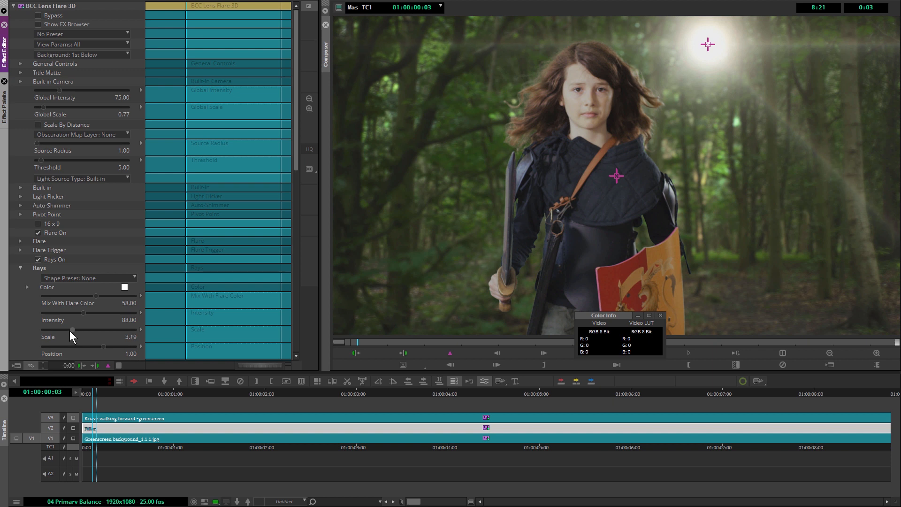
pyautogui.moveTo(711, 46); pyautogui.dragTo(737, 12)
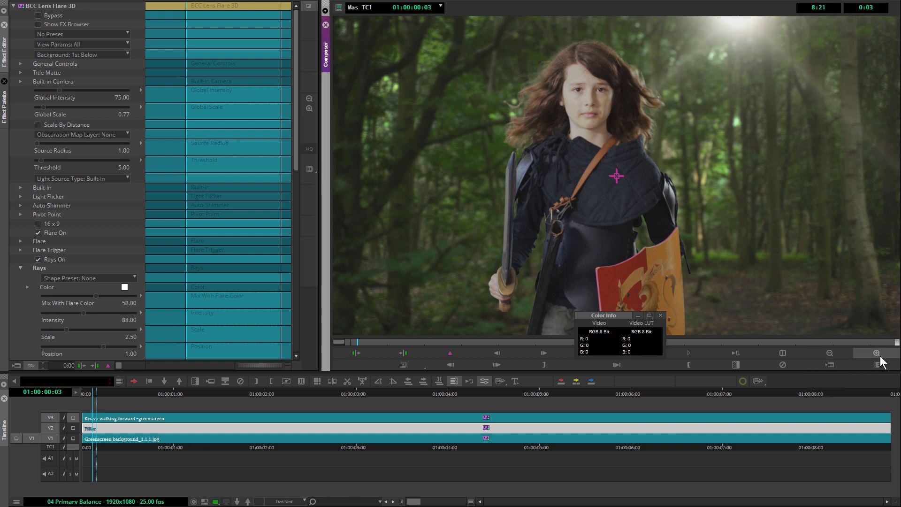
# Step: Reduce the monitor view to 50% and place the flare's light source just outside the image, above its upper edge
pyautogui.click(832, 354)
pyautogui.click(833, 354)
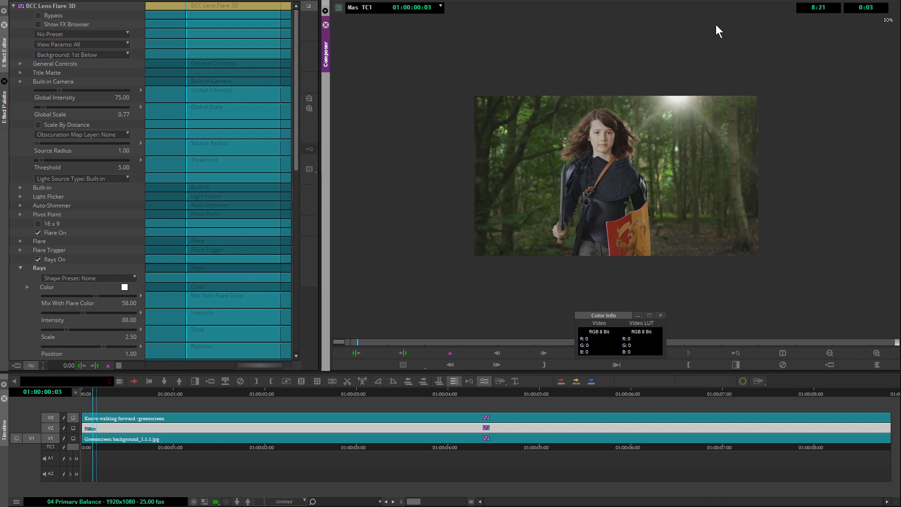
pyautogui.click(63, 7)
pyautogui.moveTo(680, 78); pyautogui.dragTo(675, 76)
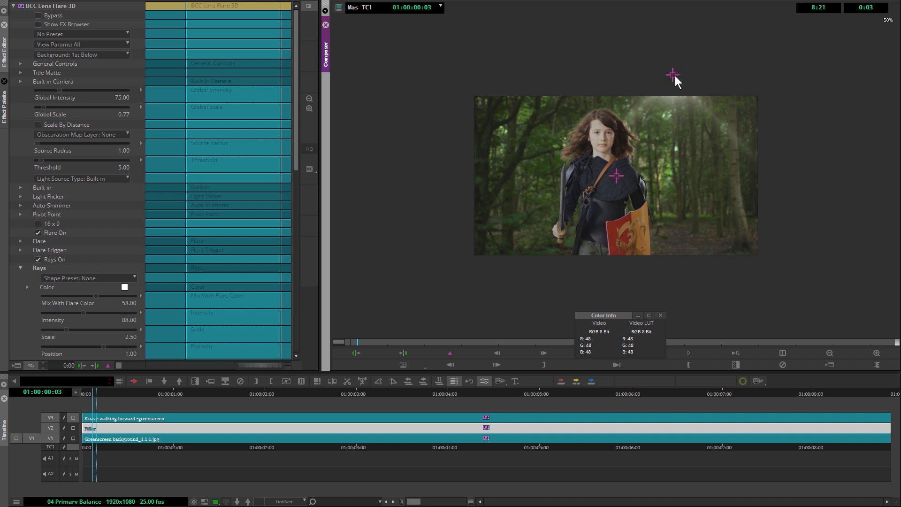
# Step: Set the Rays Rotation to 194 and shift the off-image light source sideways toward the figure's head
pyautogui.scroll(-5, 301, 191)
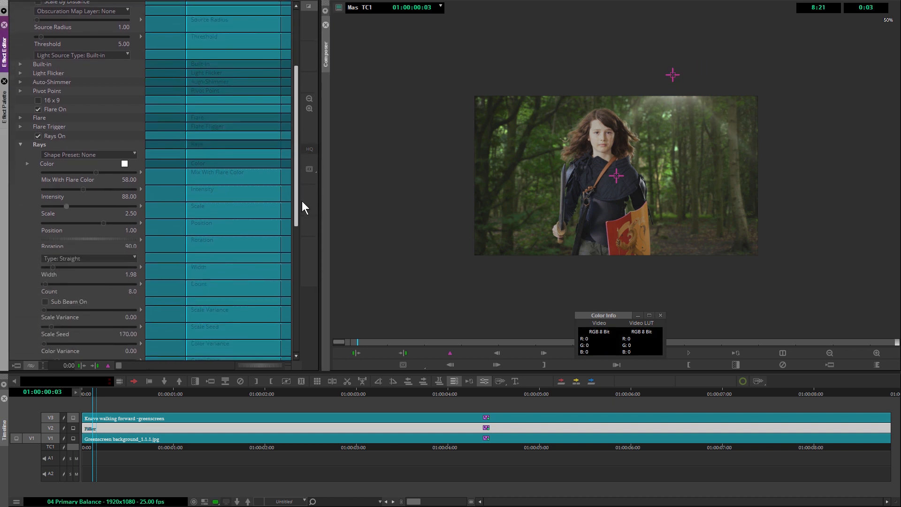
pyautogui.moveTo(130, 237); pyautogui.dragTo(136, 238)
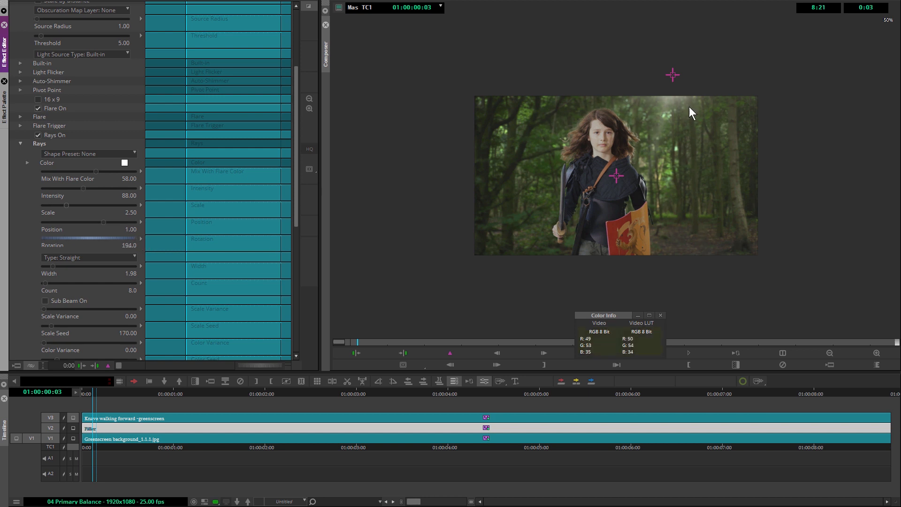
pyautogui.moveTo(673, 76); pyautogui.dragTo(647, 80)
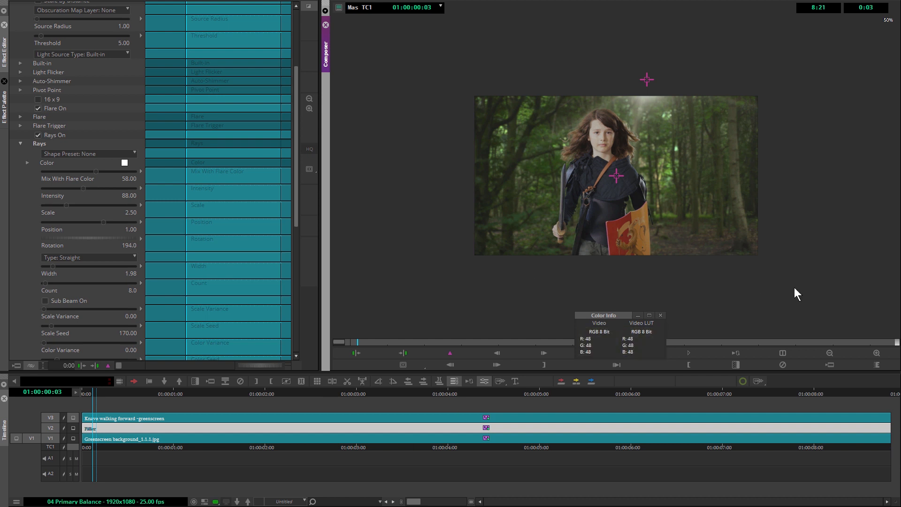
pyautogui.click(877, 353)
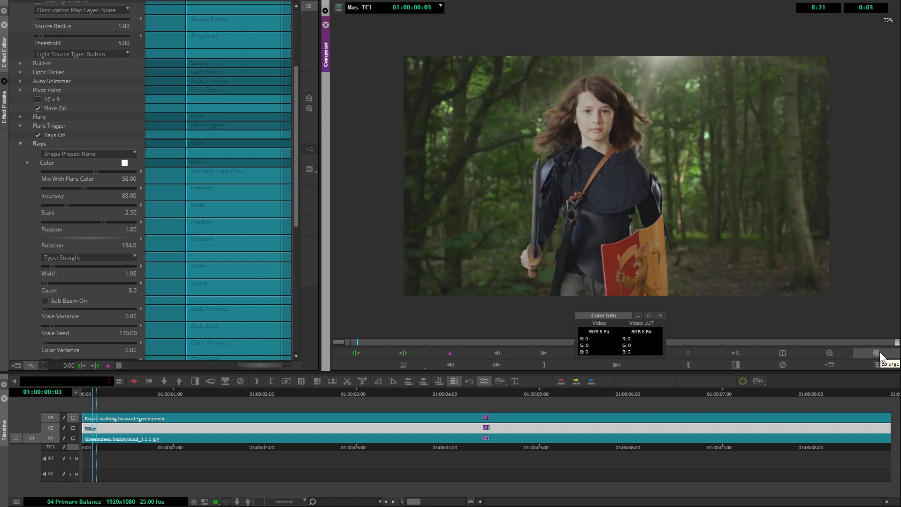
pyautogui.click(22, 143)
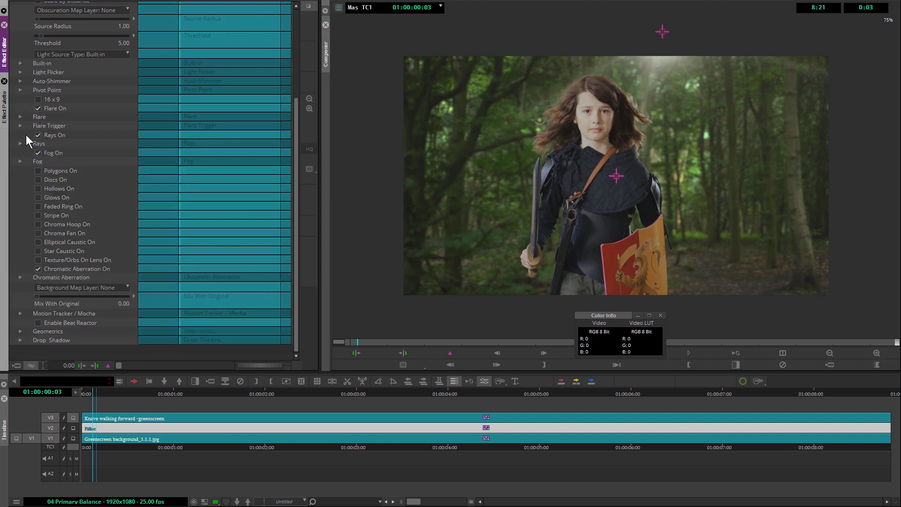
# Step: Set the Auto-Shimmer Speed to about 26 and the Light Flicker Amount to about 8, with the Smooth flicker type
pyautogui.click(20, 81)
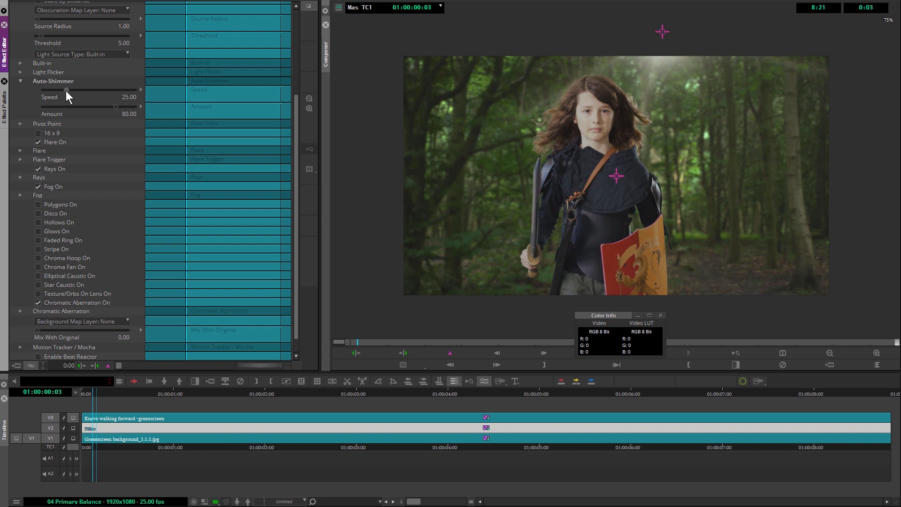
pyautogui.click(21, 80)
pyautogui.click(20, 72)
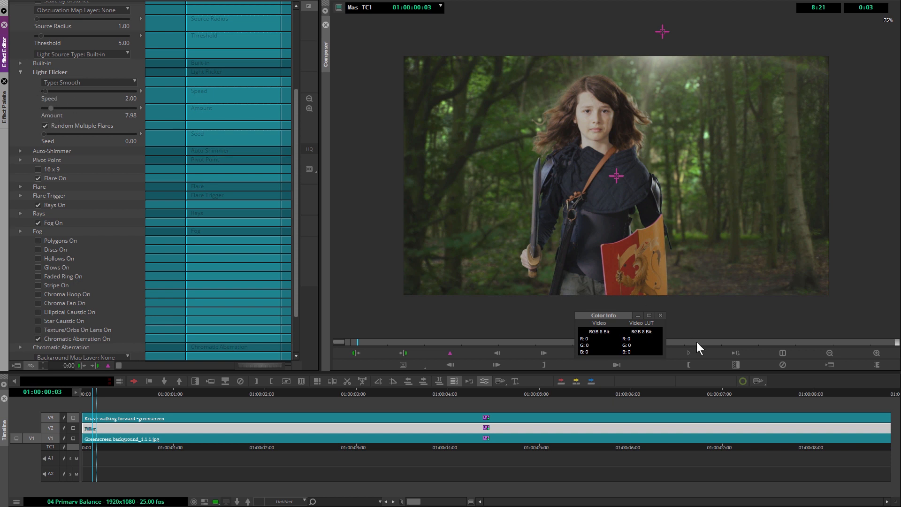
# Step: Close the Color Info window and play back parts of the shot to check the flare's shimmer and flicker
pyautogui.click(661, 315)
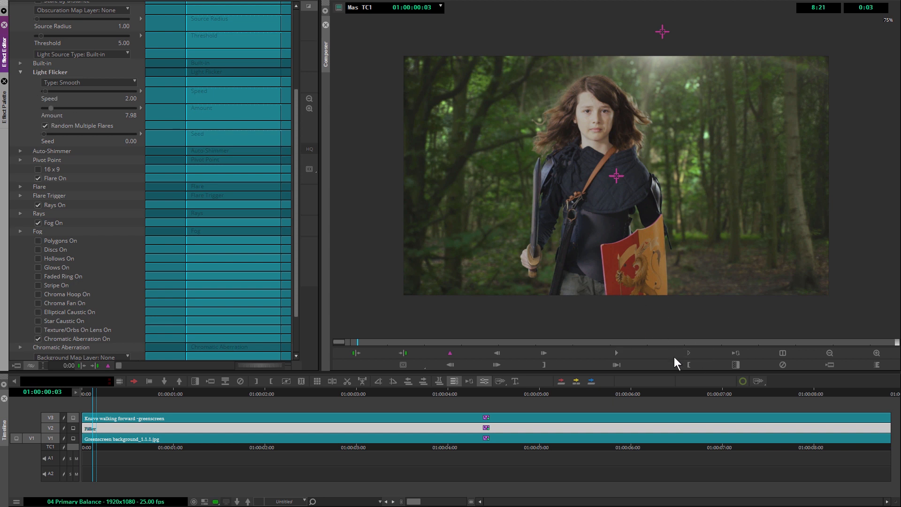
pyautogui.click(625, 351)
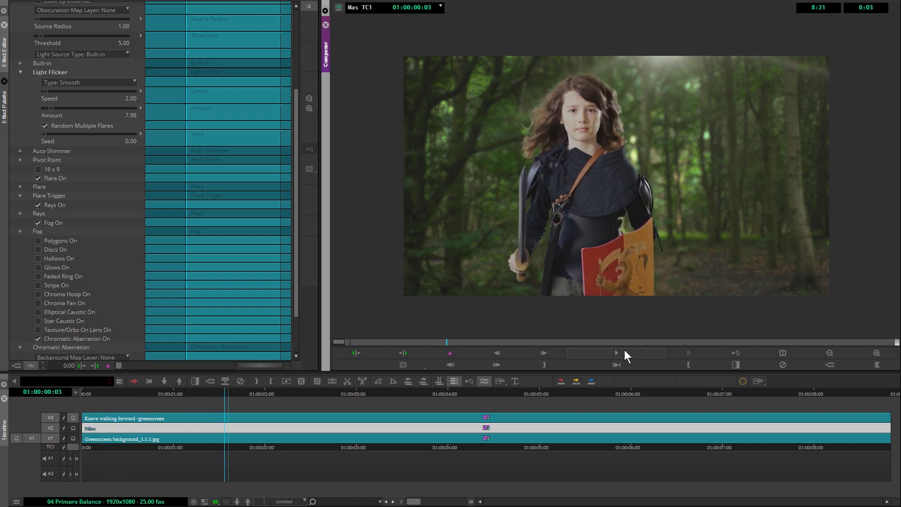
pyautogui.click(616, 353)
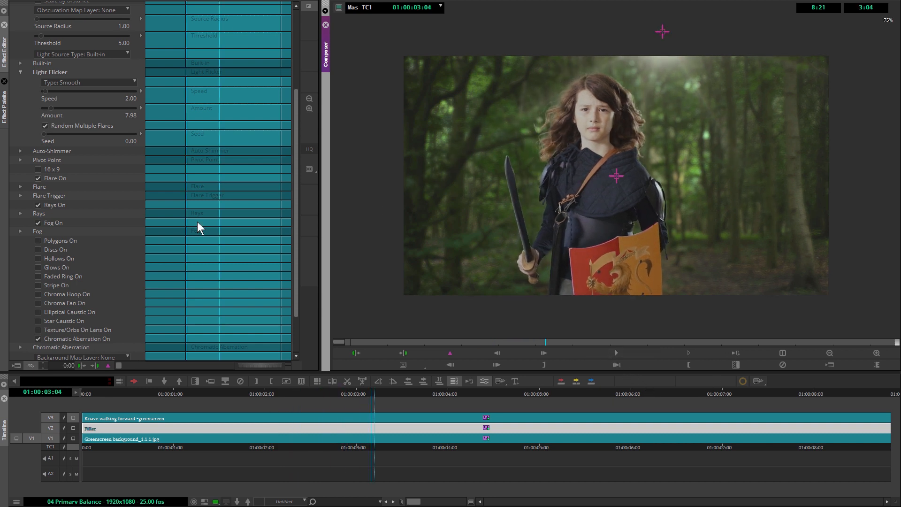
pyautogui.moveTo(540, 343); pyautogui.dragTo(584, 349)
pyautogui.click(616, 353)
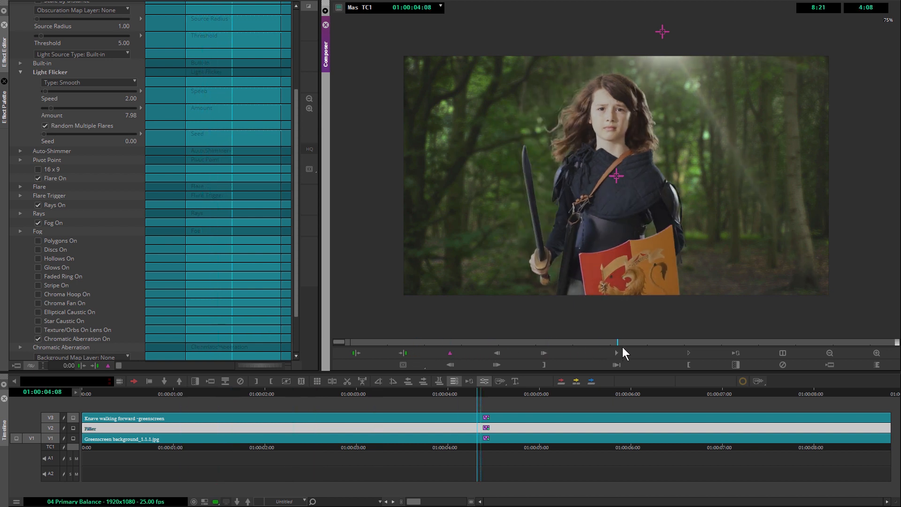
# Step: Reduce the Auto-Shimmer Amount to about 28.7 and scrub through the shot to check the rays
pyautogui.click(20, 151)
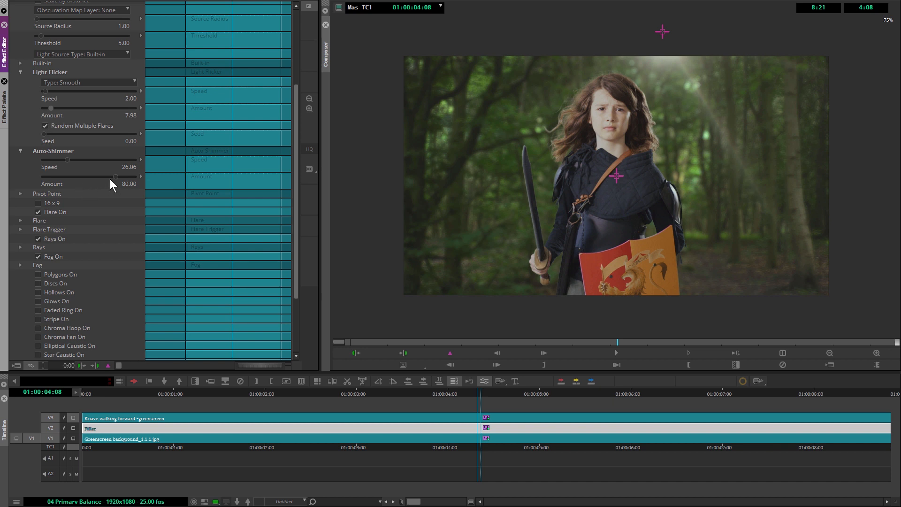
pyautogui.click(80, 178)
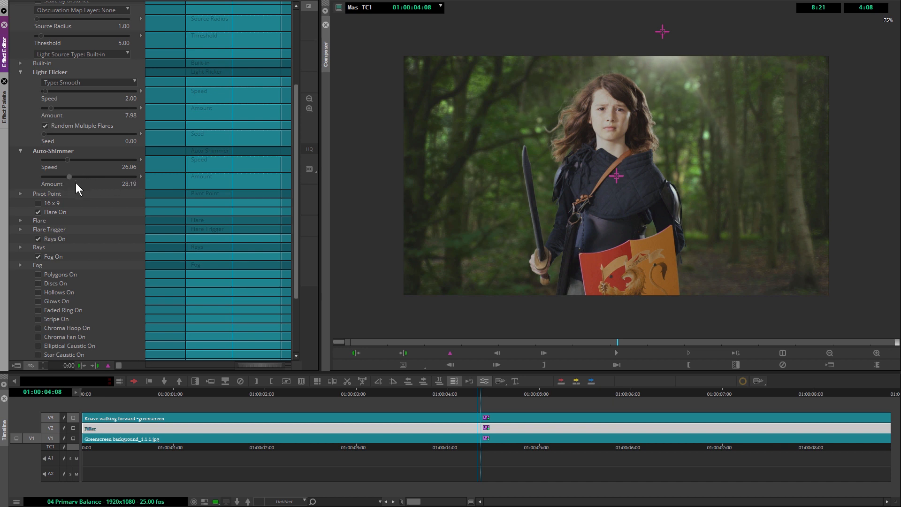
pyautogui.moveTo(620, 342); pyautogui.dragTo(511, 349)
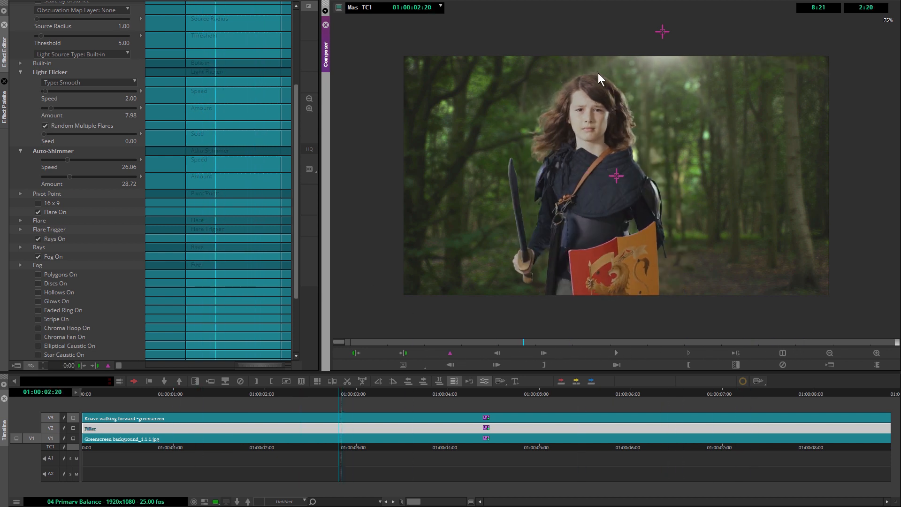
pyautogui.moveTo(394, 342); pyautogui.dragTo(657, 344)
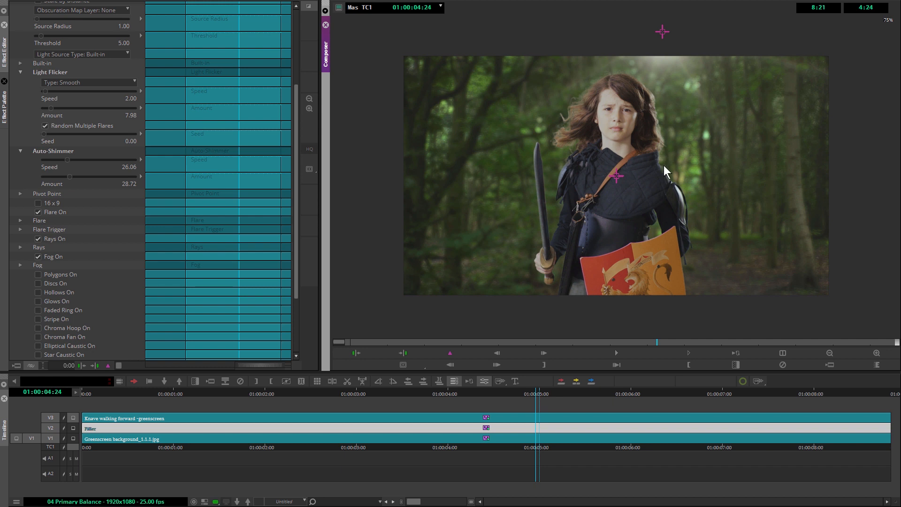
# Step: Move the light source farther from the figure above the image and review the flare across the shot
pyautogui.moveTo(663, 32); pyautogui.dragTo(697, 25)
pyautogui.moveTo(680, 342); pyautogui.dragTo(727, 341)
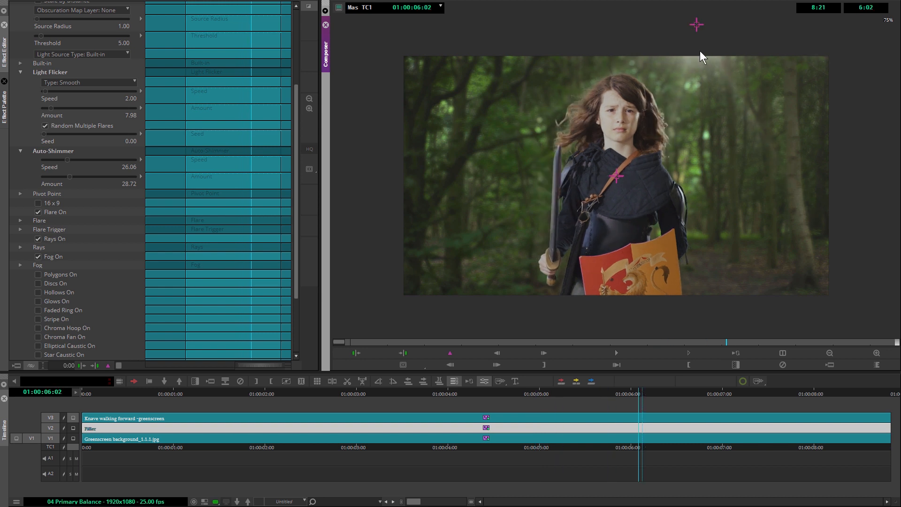
pyautogui.click(21, 72)
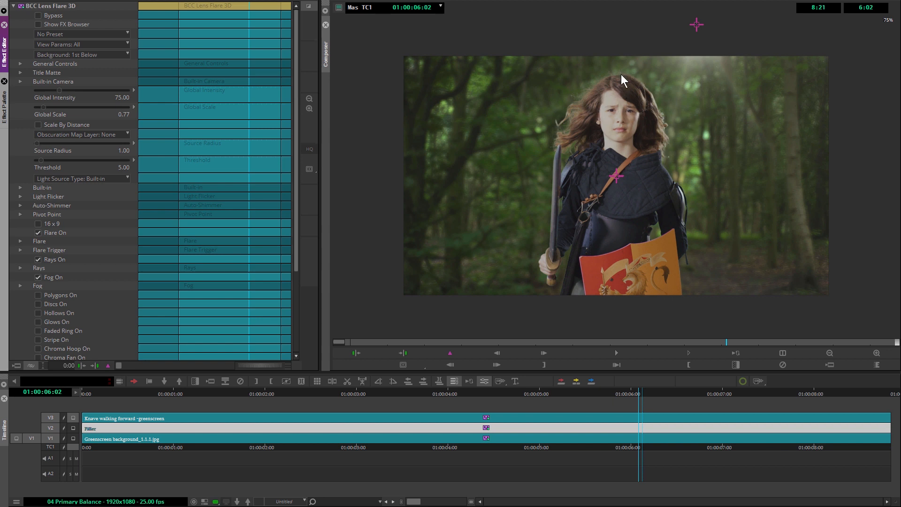
pyautogui.moveTo(756, 342); pyautogui.dragTo(640, 346)
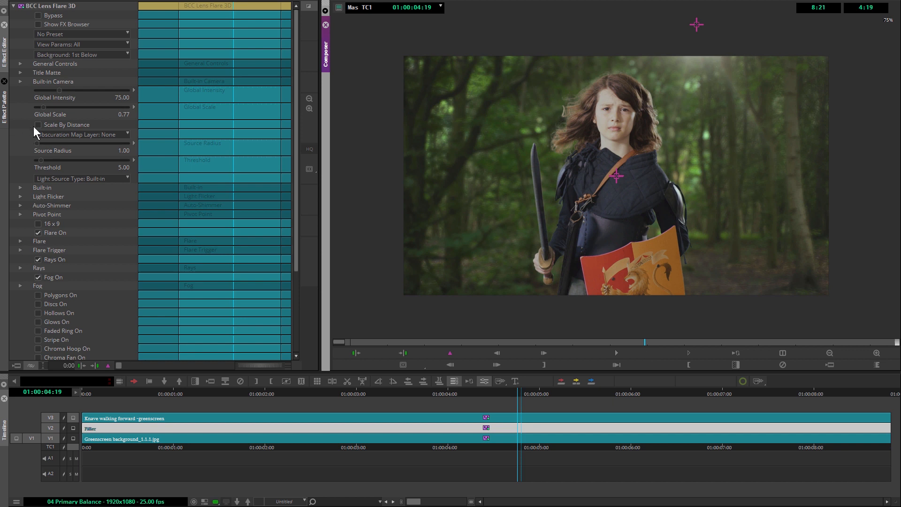
pyautogui.press('space')
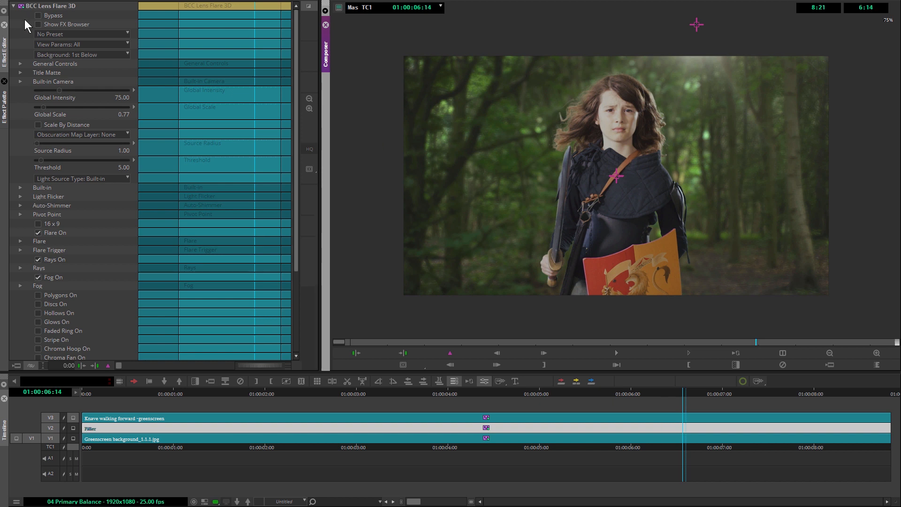
# Step: Apply BCC Particle Illusion to a new video track above the greenscreen clip and launch the Particle Illusion interface
pyautogui.click(15, 6)
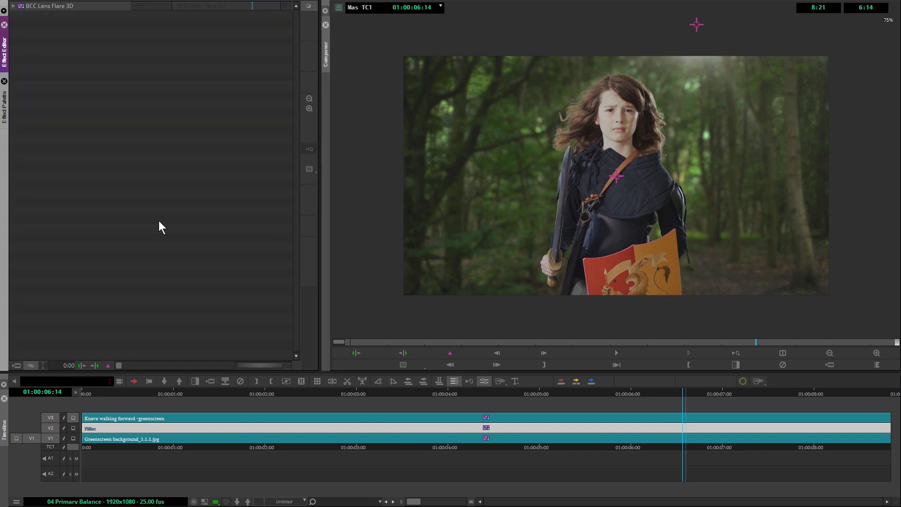
pyautogui.click(7, 118)
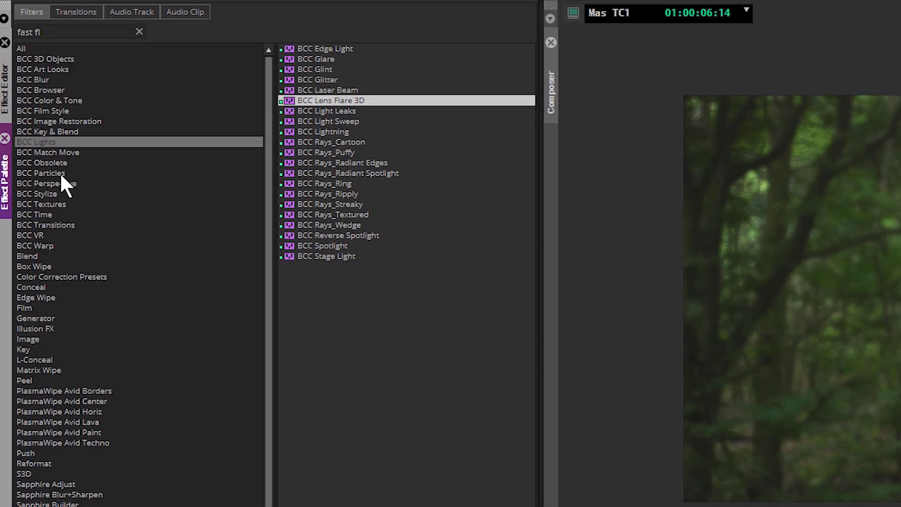
pyautogui.click(50, 100)
pyautogui.click(330, 113)
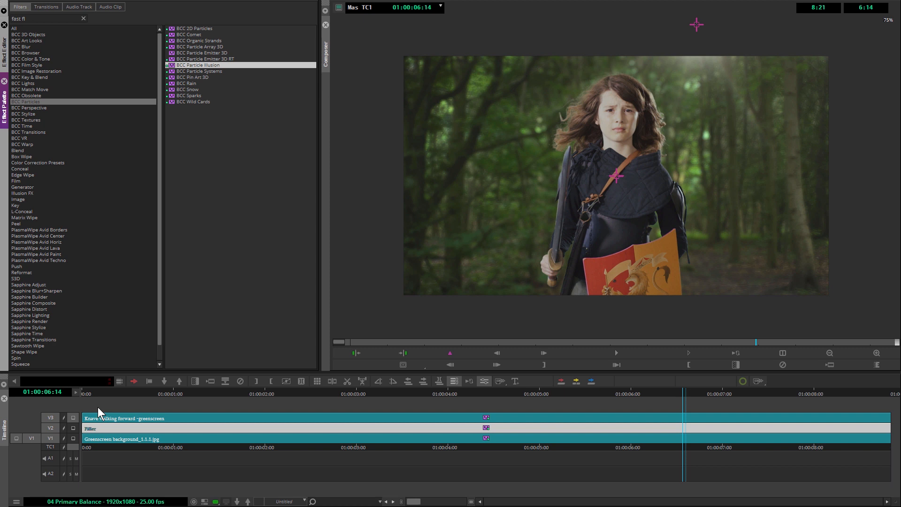
pyautogui.click(96, 393)
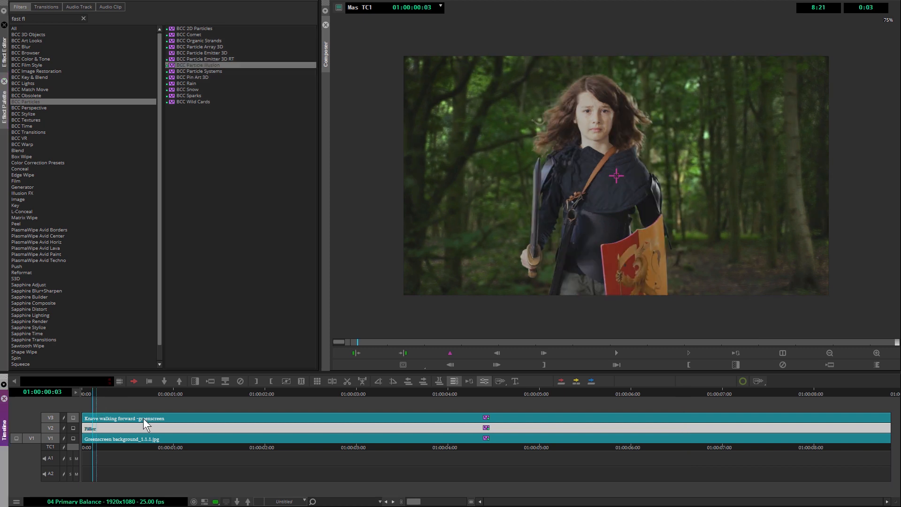
pyautogui.hotkey('ctrl', 'y')
pyautogui.moveTo(184, 68); pyautogui.dragTo(114, 413)
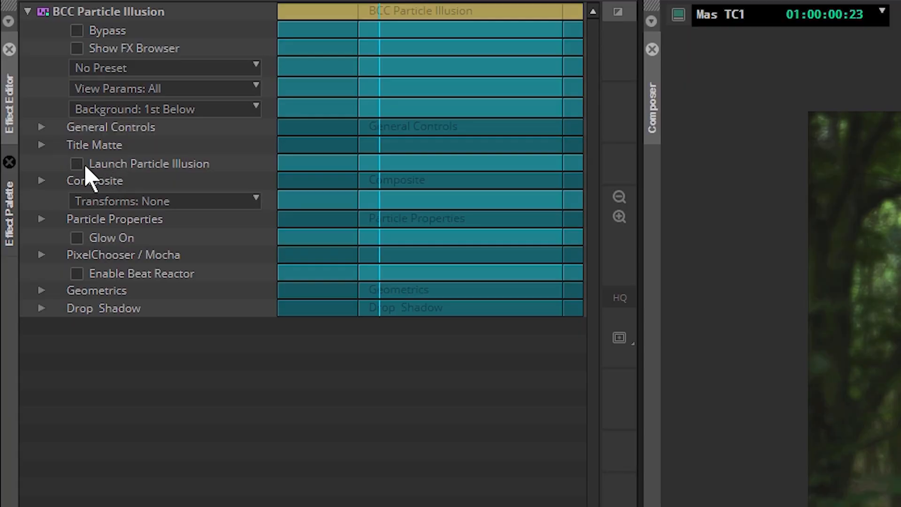
pyautogui.click(84, 165)
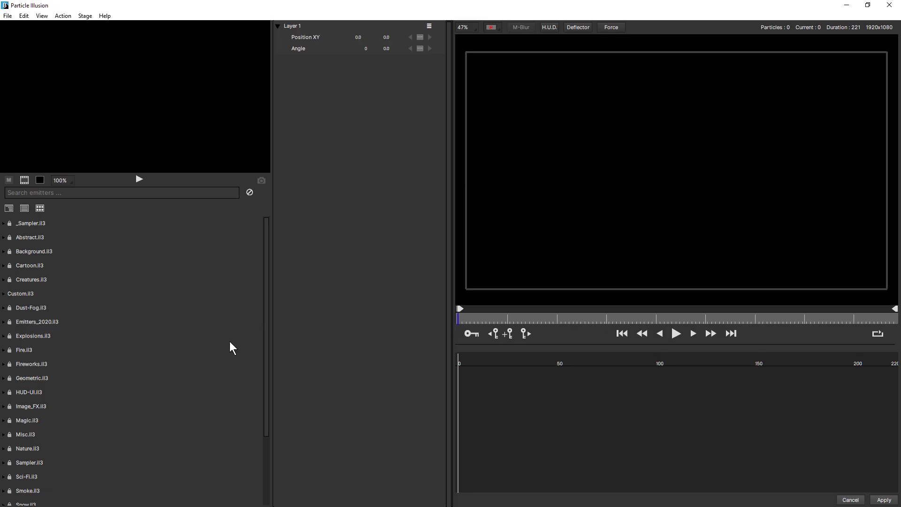
# Step: Preview the fireworks emitters in the _Sampler library's "smoke, fire, bursts" group, including Fireworks burst 06a tintable and New Fireworks Burst 03a
pyautogui.click(3, 223)
pyautogui.click(106, 250)
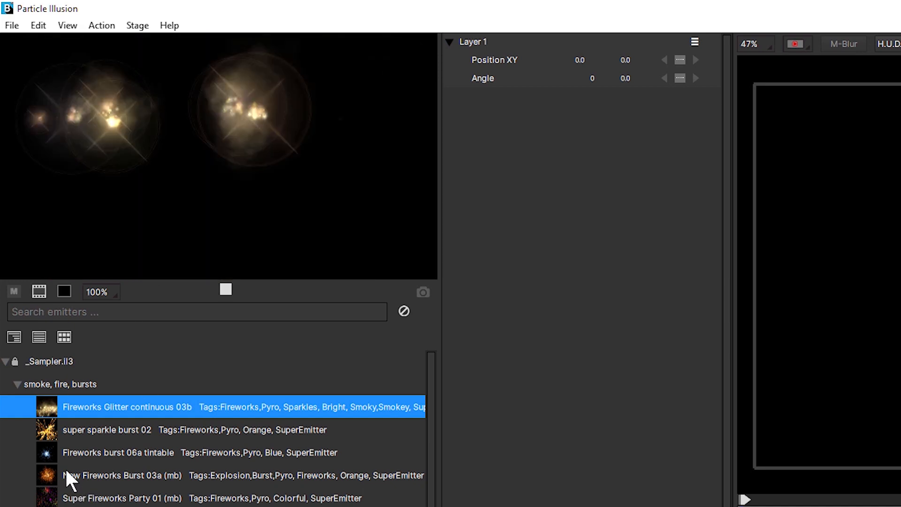
pyautogui.click(79, 453)
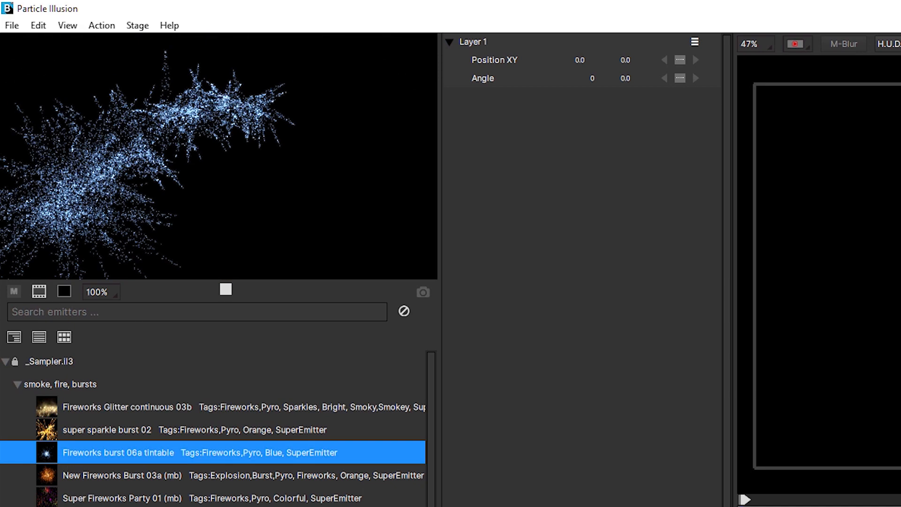
pyautogui.click(70, 475)
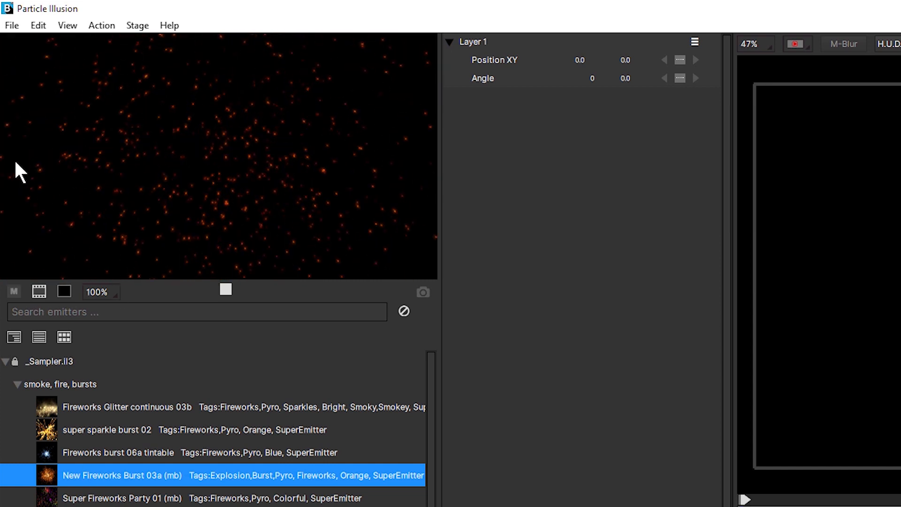
pyautogui.press('Down')
pyautogui.press('Down')
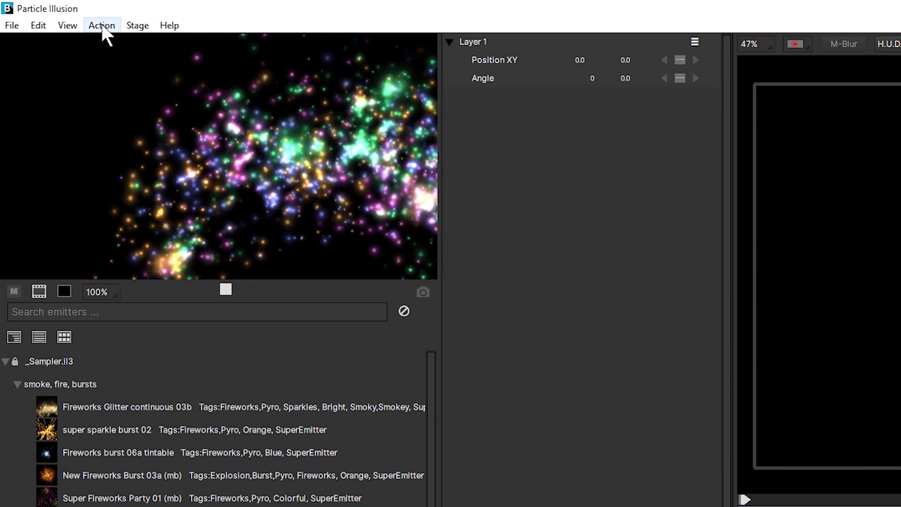
# Step: Load the Browse layout and preview the abstract emitters Light Flower 01, Rings 07 and Warp Pool 09
pyautogui.click(102, 24)
pyautogui.moveTo(69, 26)
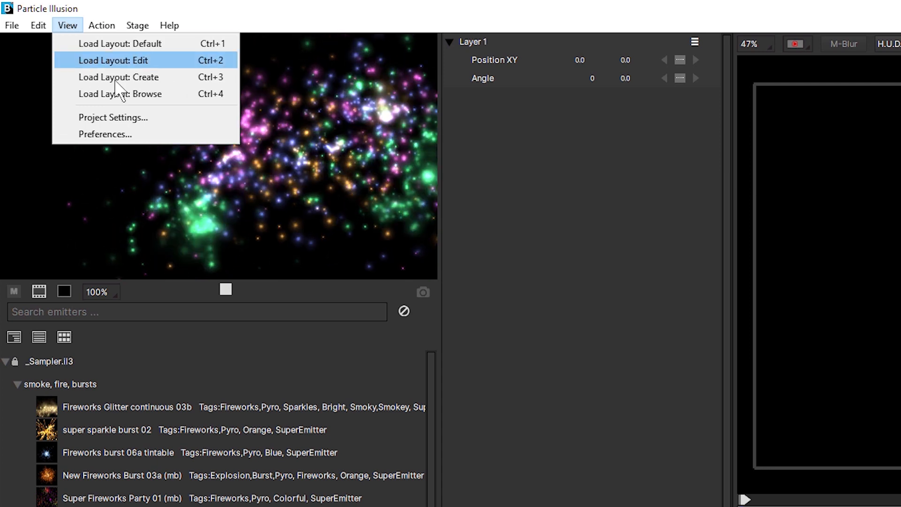
pyautogui.click(185, 95)
pyautogui.moveTo(894, 232); pyautogui.dragTo(898, 378)
pyautogui.moveTo(898, 377); pyautogui.dragTo(881, 260)
pyautogui.click(384, 334)
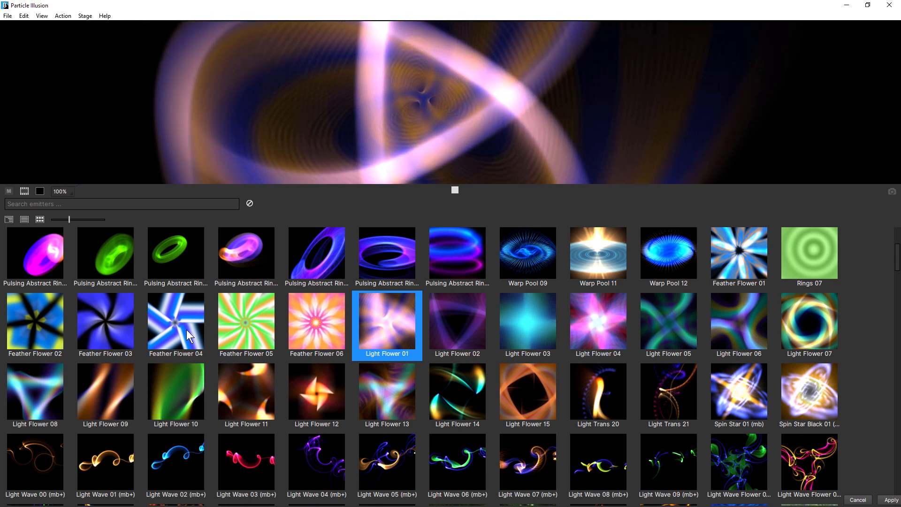
pyautogui.click(808, 255)
pyautogui.click(528, 249)
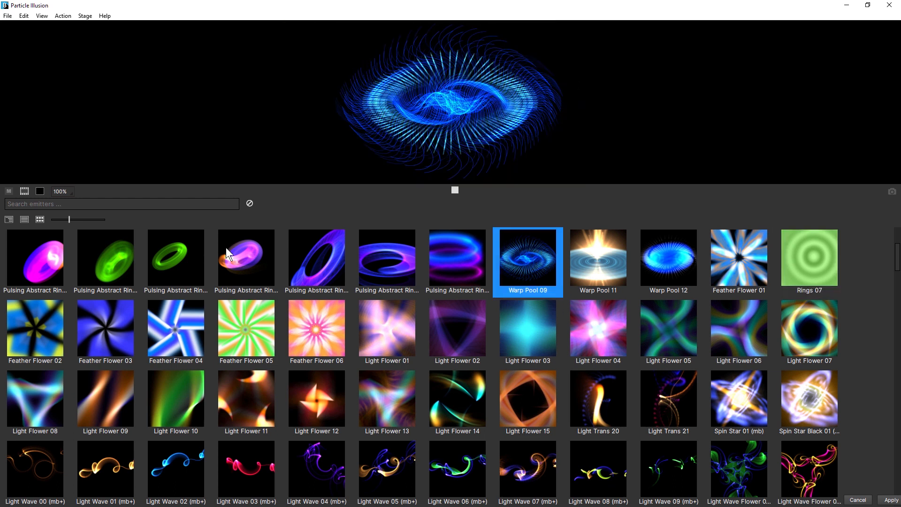
# Step: Search the emitters for "hud" and preview Tron meets Hal 9000 and Tron Waveform Blips
pyautogui.click(72, 204)
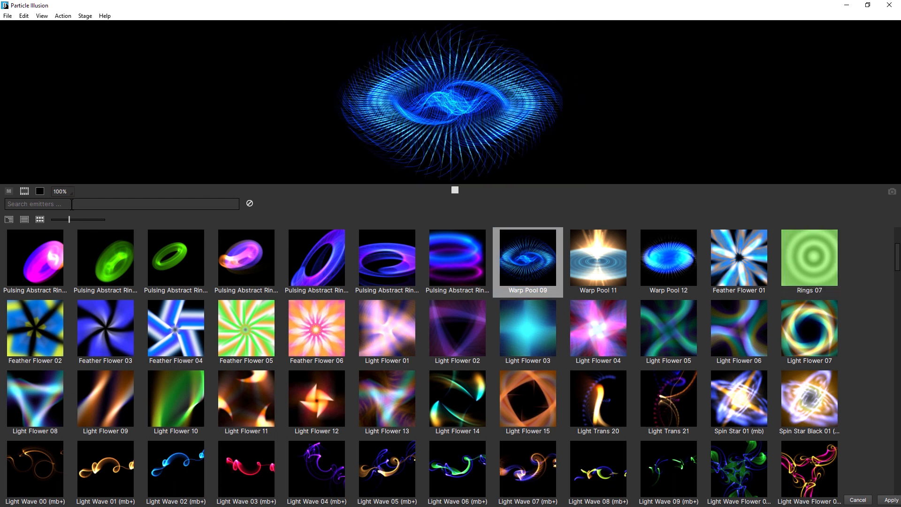
pyautogui.write('hud')
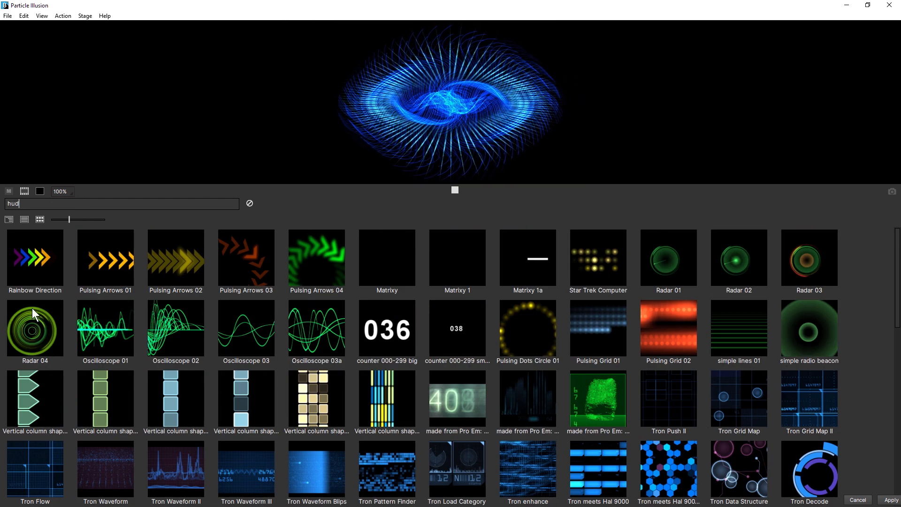
pyautogui.click(619, 444)
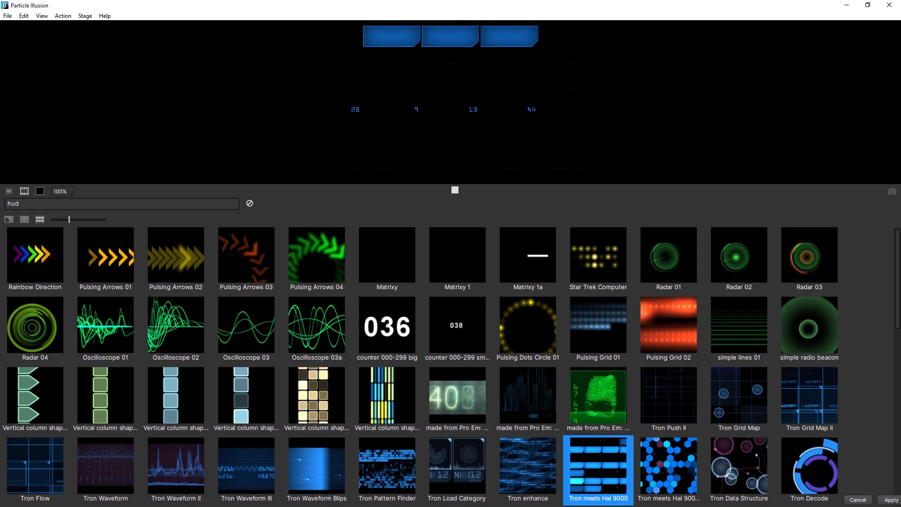
pyautogui.click(317, 469)
# Step: Search the emitters for "rain" and preview the falling-rain types, including Fast Rain 02, Driving Rain and Soft Falling Rain
pyautogui.click(45, 205)
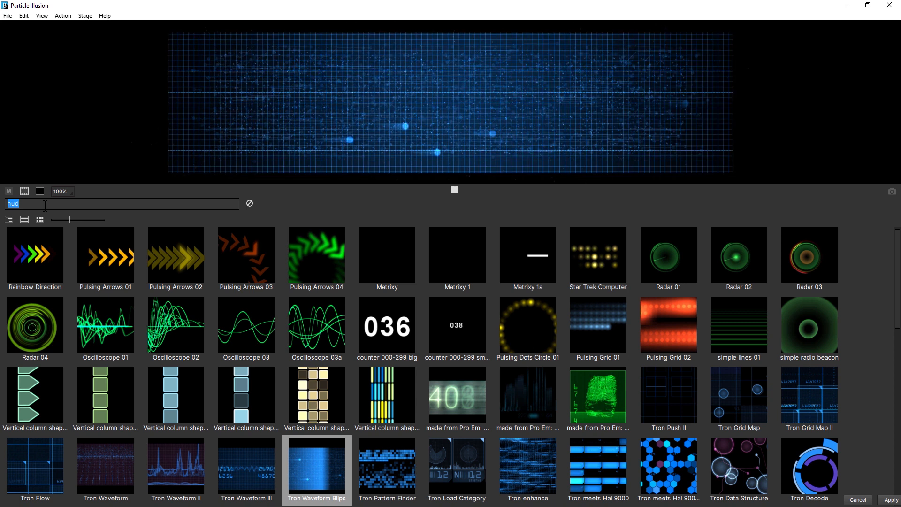
pyautogui.write('rain')
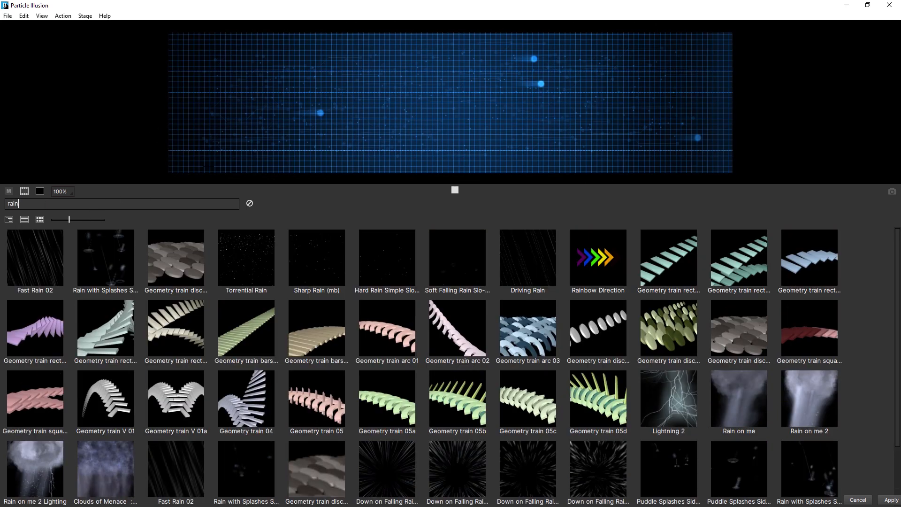
pyautogui.click(112, 260)
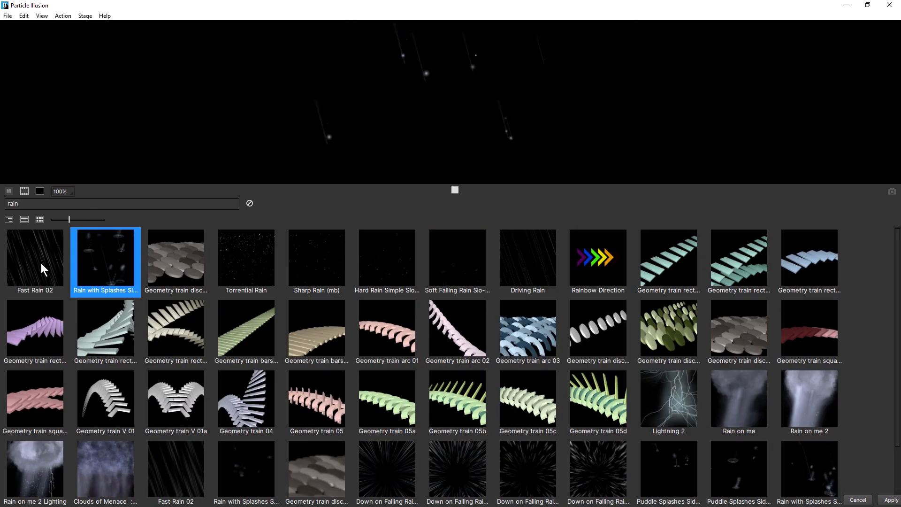
pyautogui.press('Left')
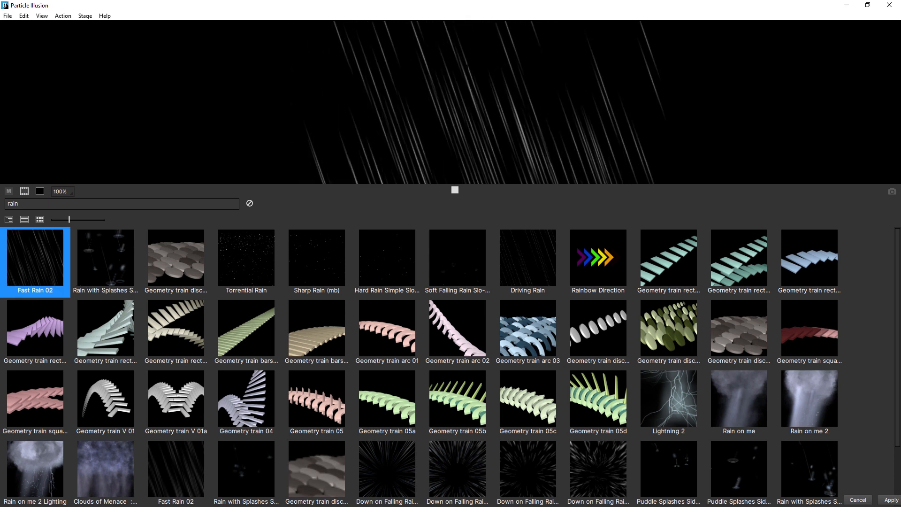
pyautogui.click(395, 241)
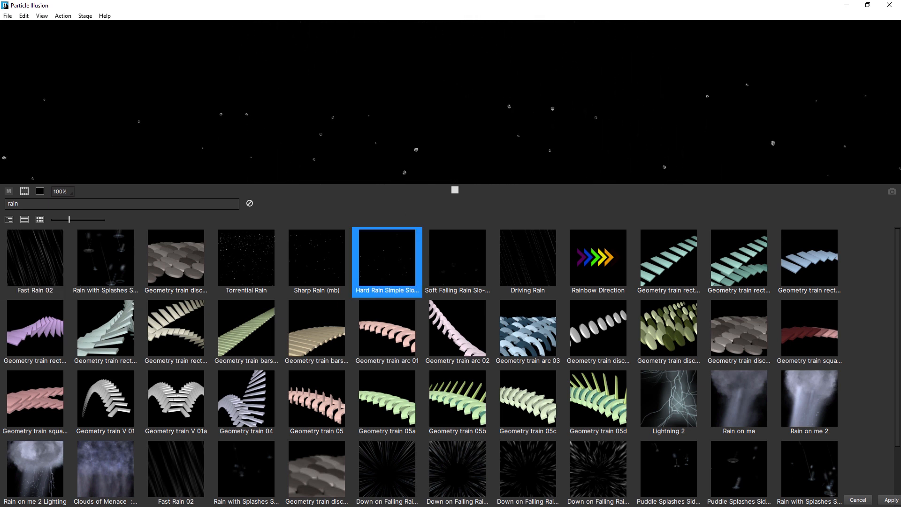
pyautogui.click(518, 261)
pyautogui.click(473, 240)
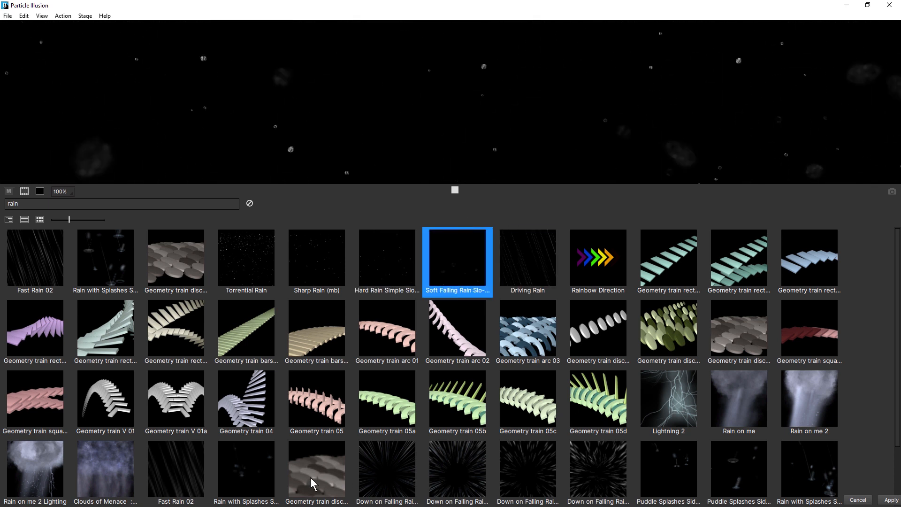
# Step: Preview the cloud emitters Clouds of Menace, Rain on me 2 Lighting and Rain on me 2, moving the lightning cloud around the preview
pyautogui.click(90, 465)
pyautogui.click(37, 475)
pyautogui.moveTo(311, 48); pyautogui.dragTo(411, 61)
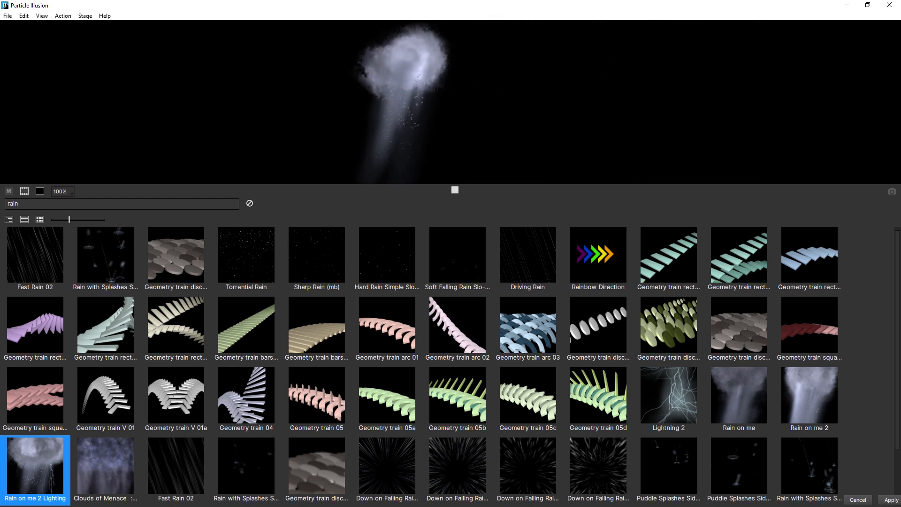
pyautogui.click(796, 394)
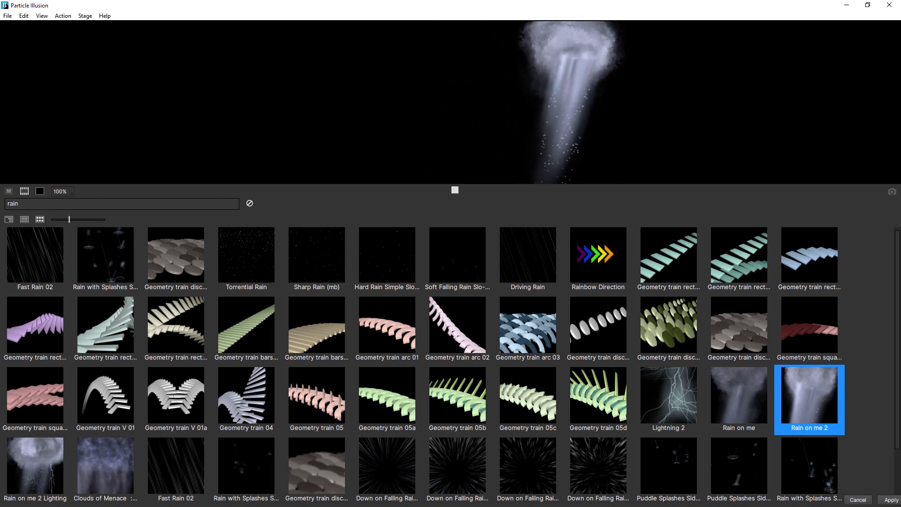
# Step: Search the emitters for "light" and compare the Magic Lightshaft, Magic Lightshaft 01 and Magic Lightshaft 01a previews
pyautogui.click(15, 203)
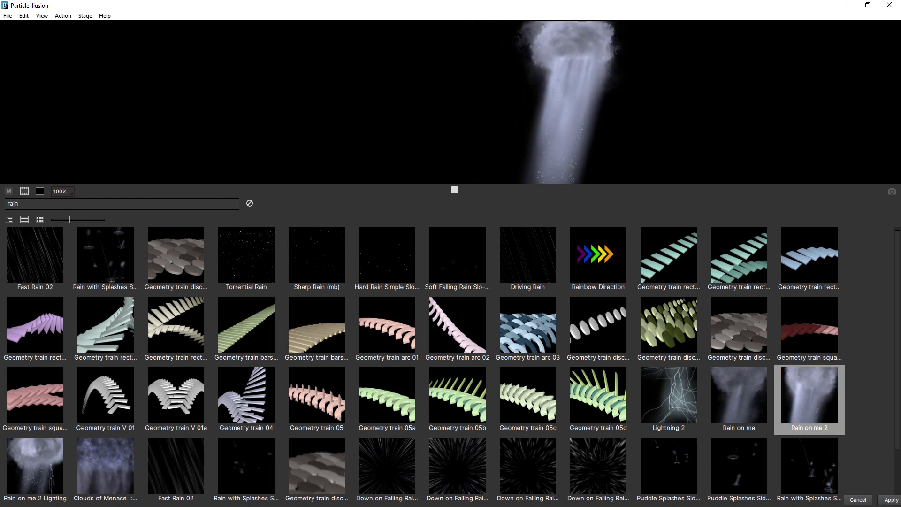
pyautogui.hotkey('ctrl', 'a')
pyautogui.write('light')
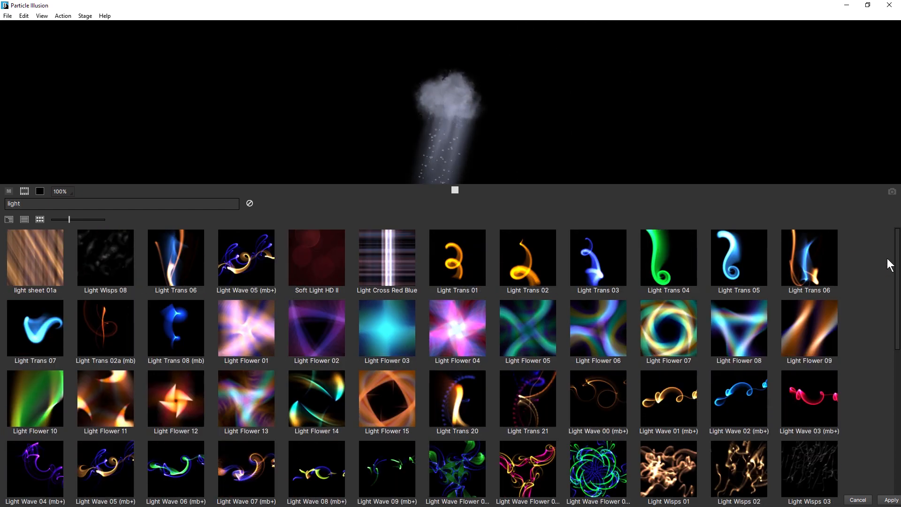
pyautogui.moveTo(889, 261); pyautogui.dragTo(891, 408)
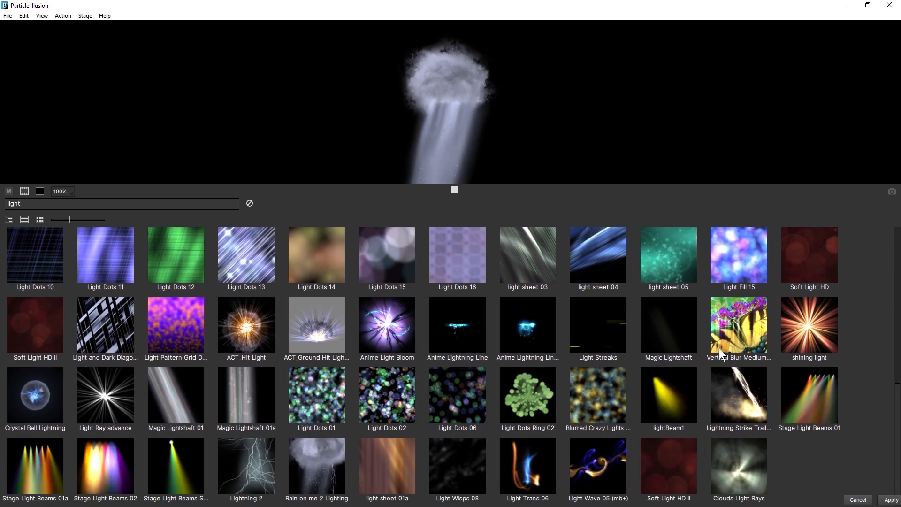
pyautogui.click(671, 331)
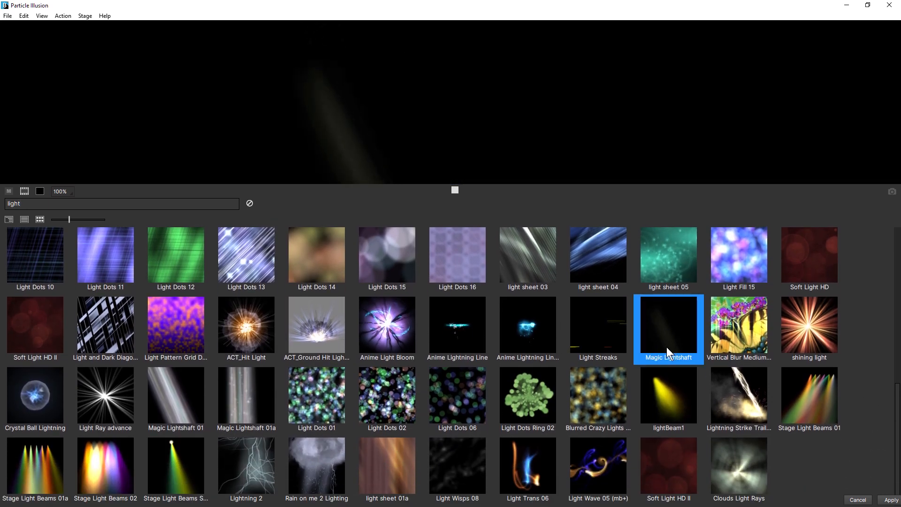
pyautogui.click(179, 401)
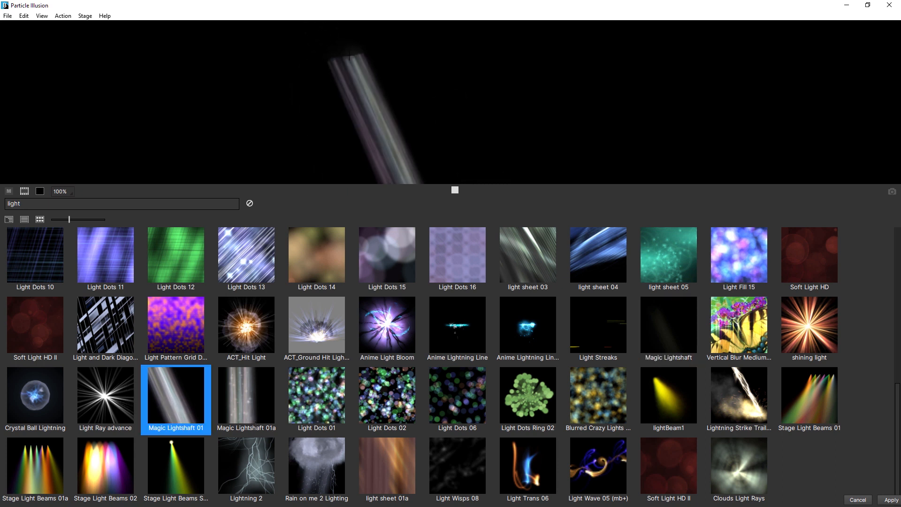
pyautogui.click(252, 392)
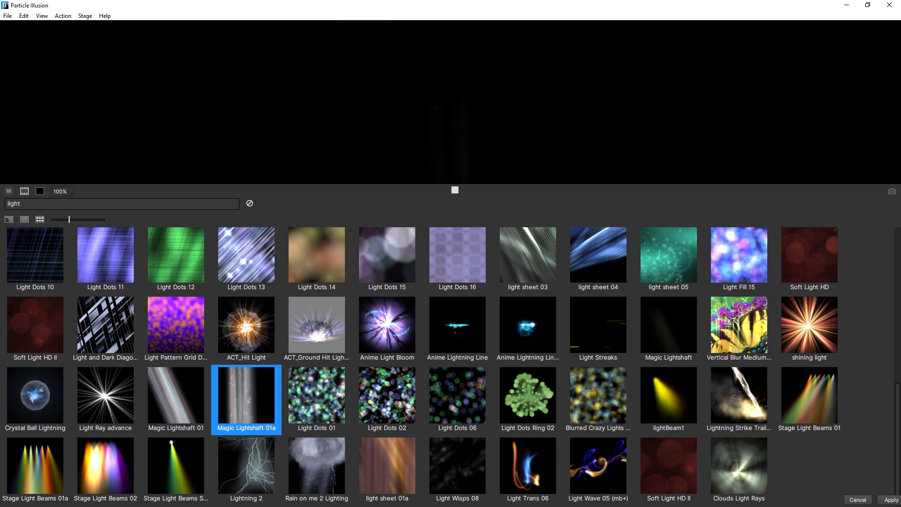
pyautogui.click(663, 324)
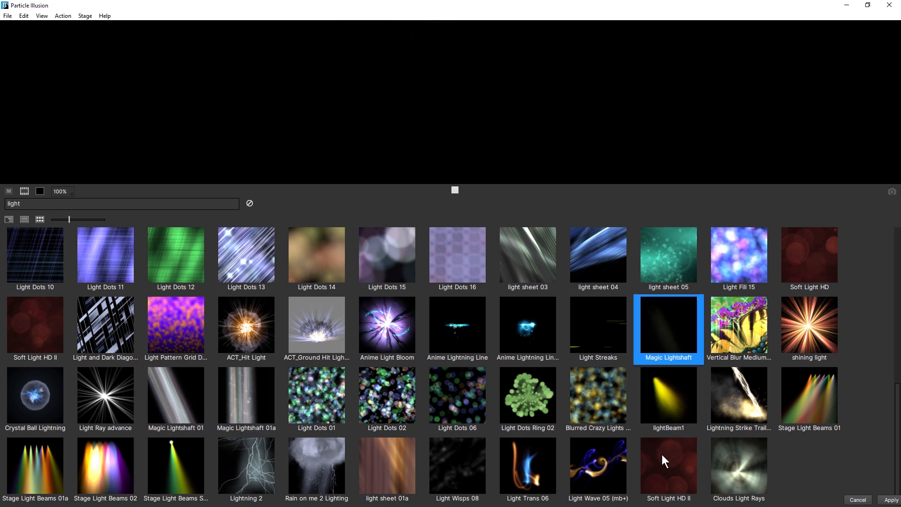
# Step: Load the Default layout and add the Magic Lightshaft emitter from the Emitters_2020 library to Layer 1
pyautogui.click(63, 16)
pyautogui.moveTo(42, 16)
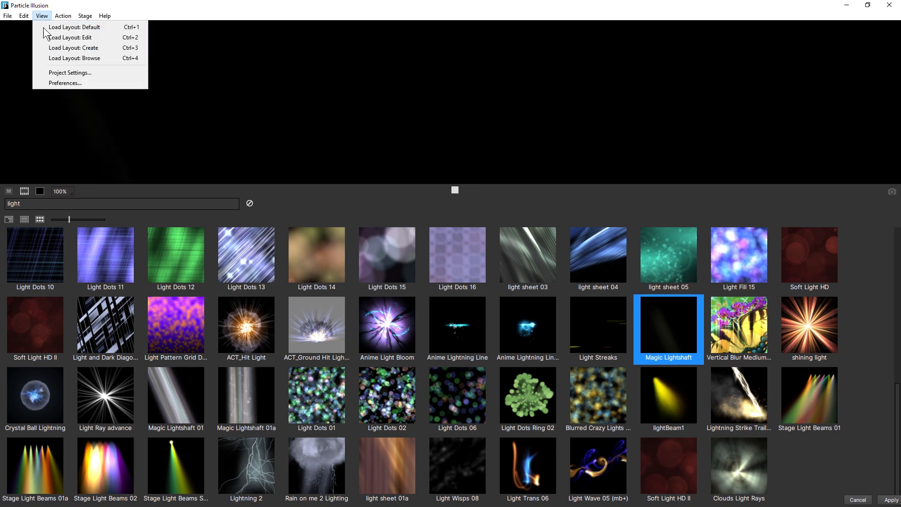
pyautogui.click(68, 30)
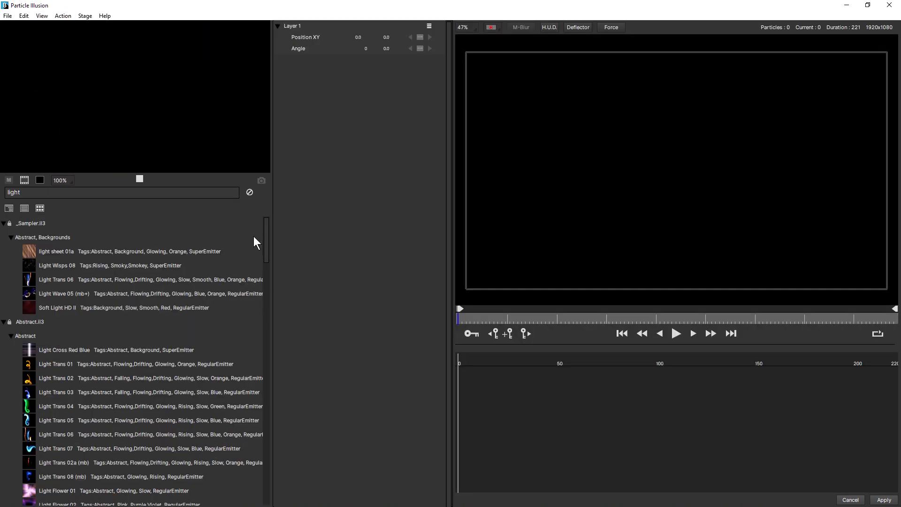
pyautogui.moveTo(266, 233); pyautogui.dragTo(281, 416)
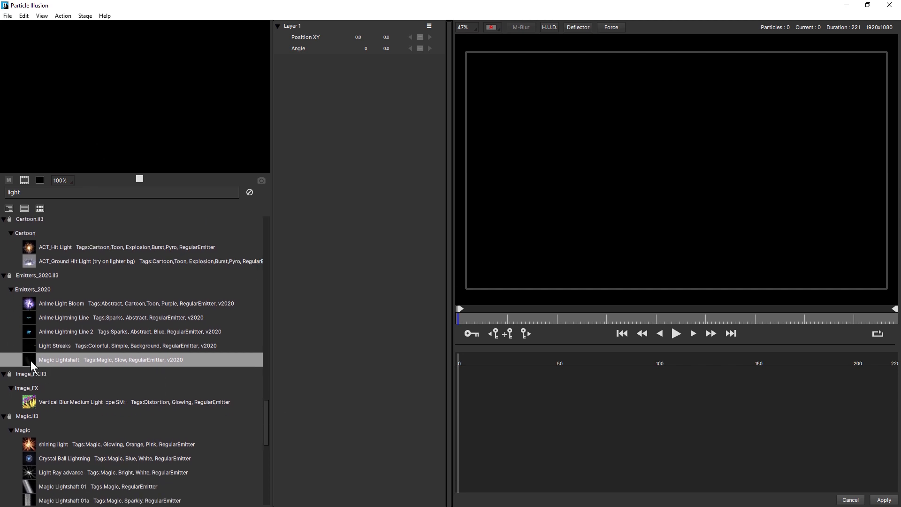
pyautogui.doubleClick(64, 356)
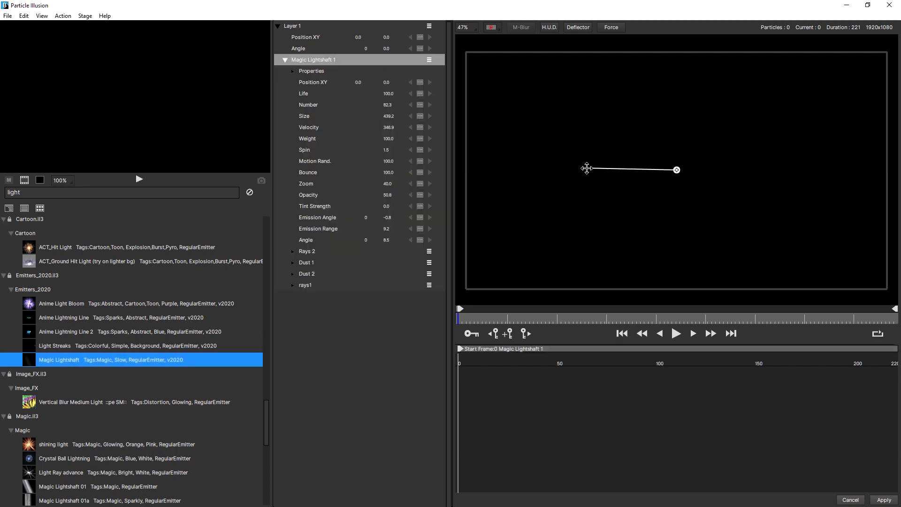
# Step: Shorten the Magic Lightshaft emitter line, move it to Position XY -602, -453 and preview it over the source video
pyautogui.moveTo(601, 171); pyautogui.dragTo(605, 169)
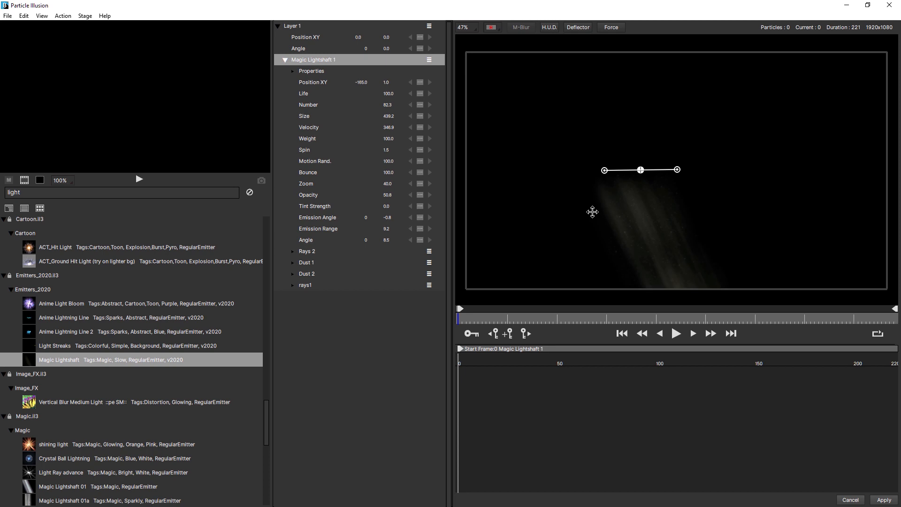
pyautogui.rightClick(578, 192)
pyautogui.moveTo(641, 170); pyautogui.dragTo(528, 70)
pyautogui.click(676, 334)
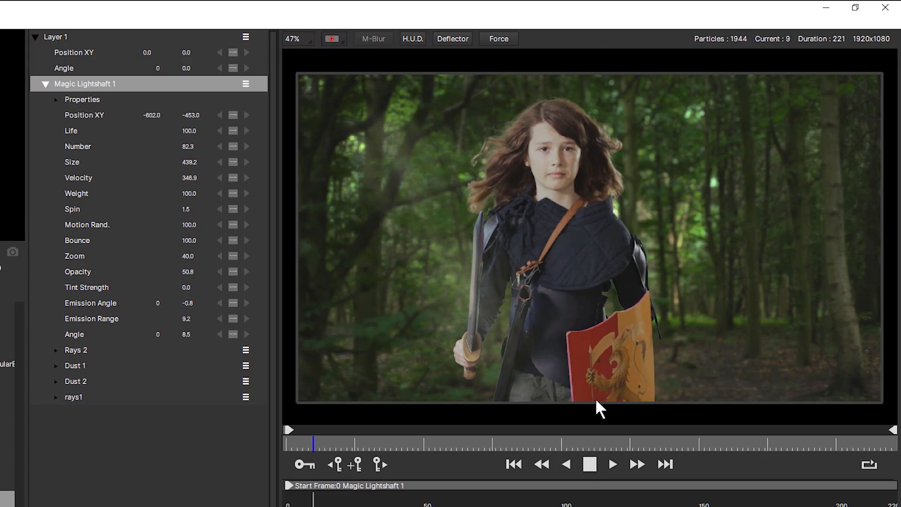
pyautogui.click(592, 466)
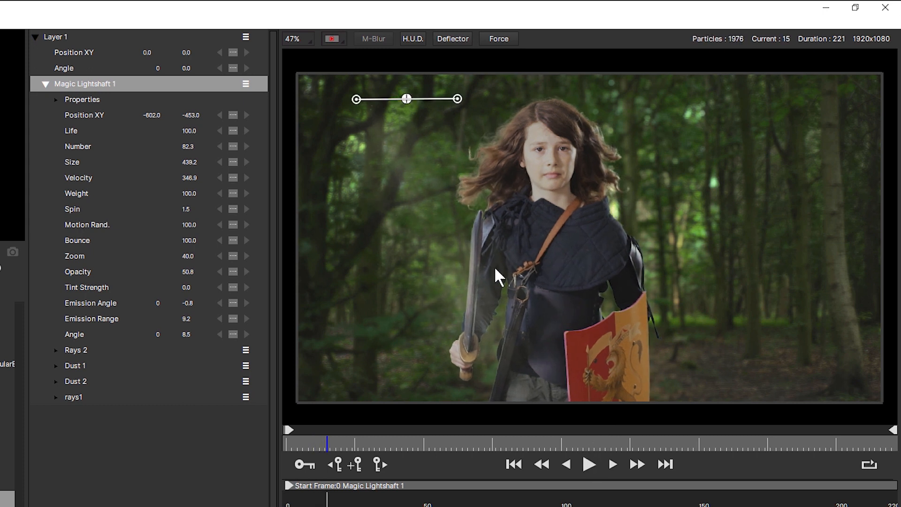
# Step: Switch the preview background to Composite over Black and play the light shaft on its own
pyautogui.click(331, 38)
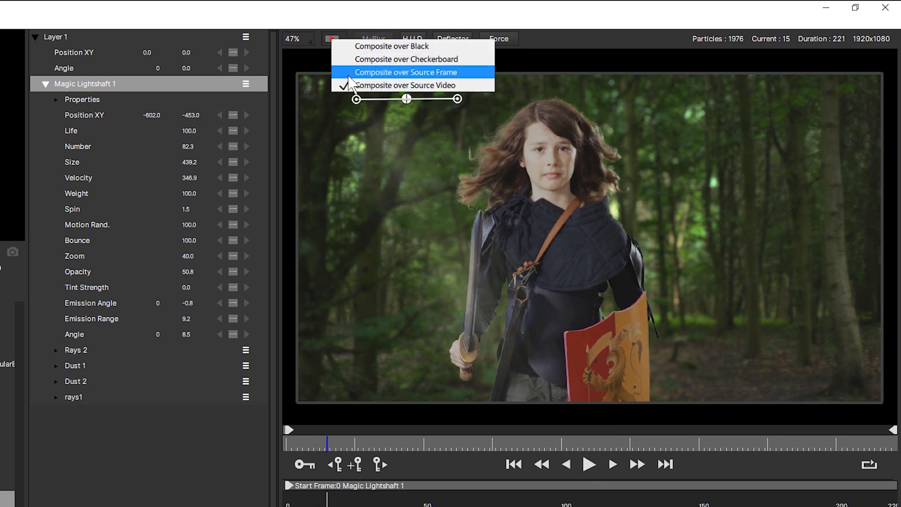
pyautogui.click(378, 45)
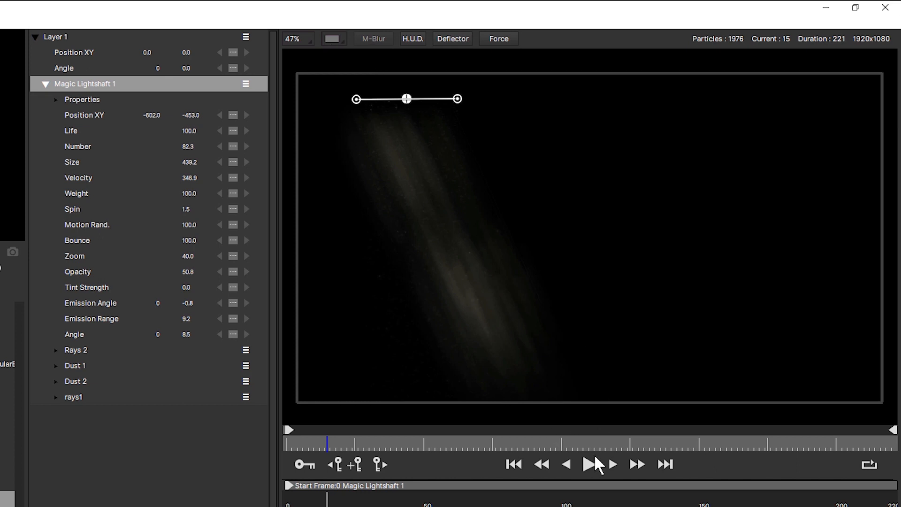
pyautogui.click(593, 466)
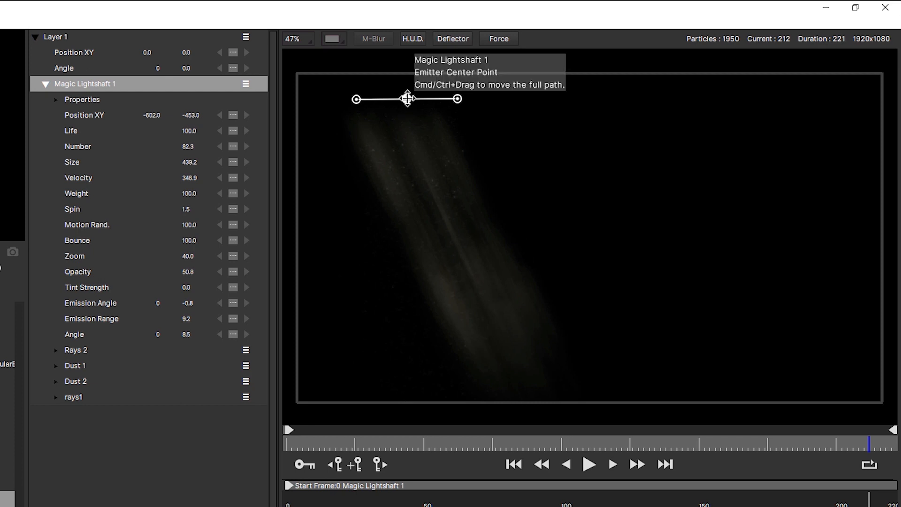
# Step: Move the emitter to Position XY 556, -536, set its Angle to -38.5 and play the preview
pyautogui.moveTo(407, 99); pyautogui.dragTo(762, 72)
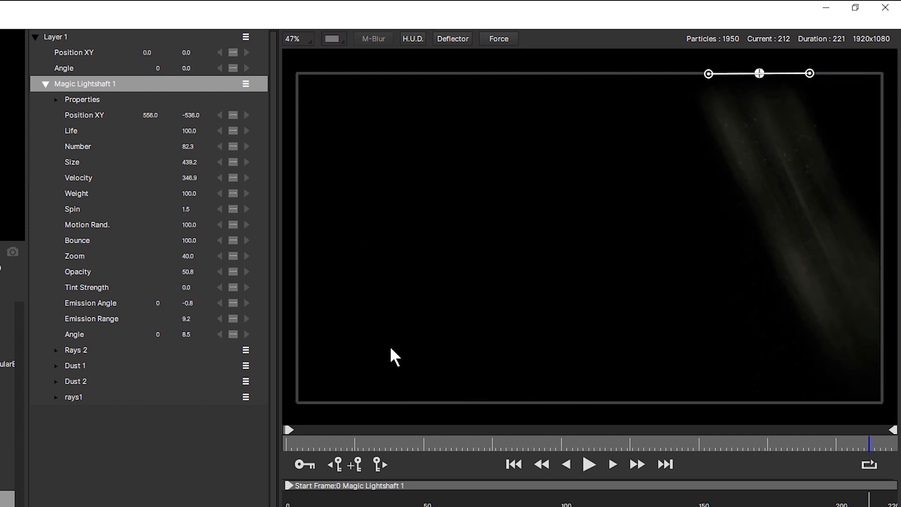
pyautogui.moveTo(188, 334); pyautogui.dragTo(157, 334)
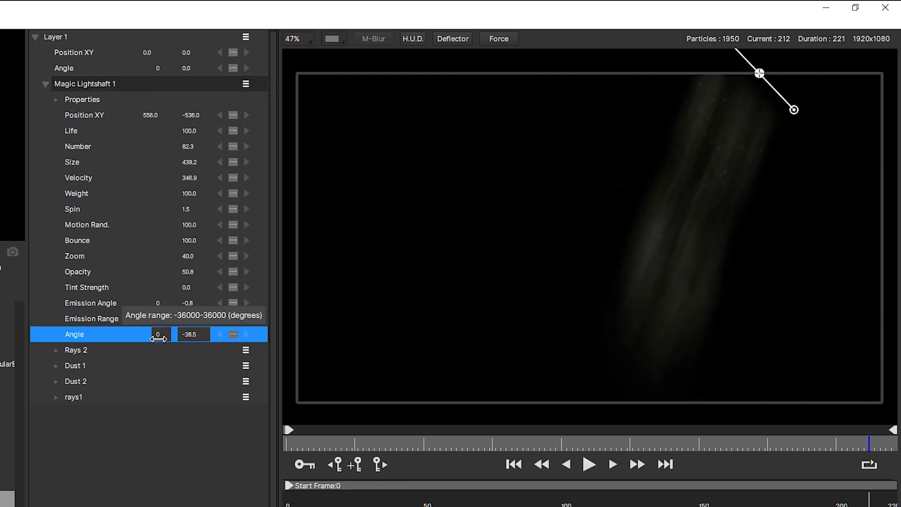
pyautogui.click(592, 464)
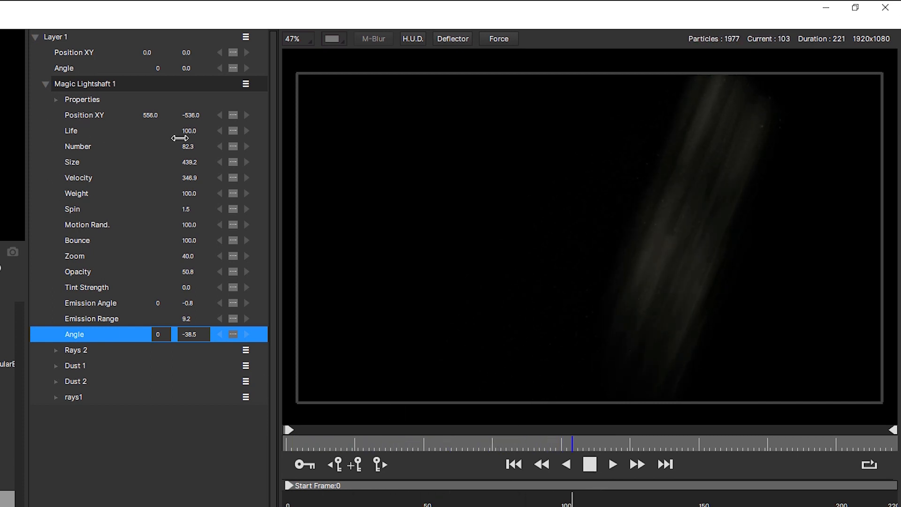
# Step: Set the Magic Lightshaft's Number to 133.3, Size to 431.2 and Zoom to 61.0
pyautogui.moveTo(188, 147)
pyautogui.mouseDown()
pyautogui.moveTo(221, 146)
pyautogui.moveTo(202, 146)
pyautogui.mouseUp()
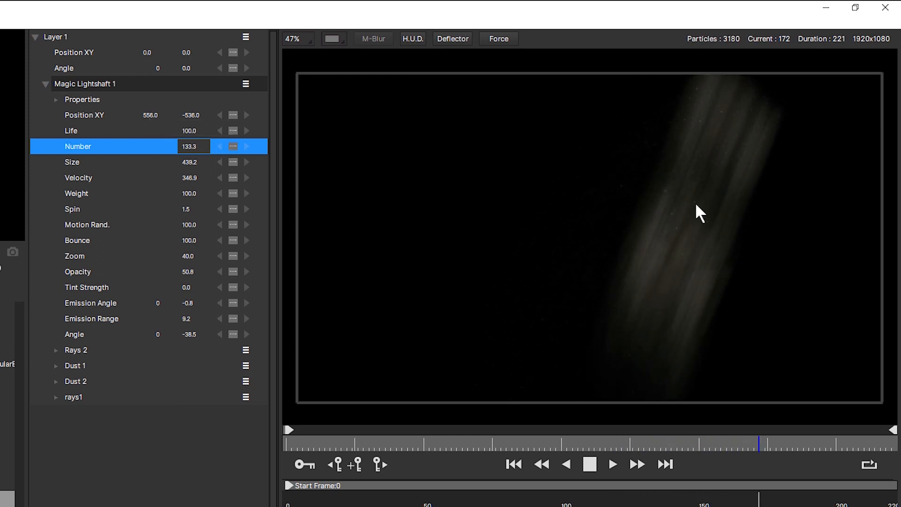
pyautogui.click(225, 165)
pyautogui.moveTo(192, 168); pyautogui.dragTo(191, 166)
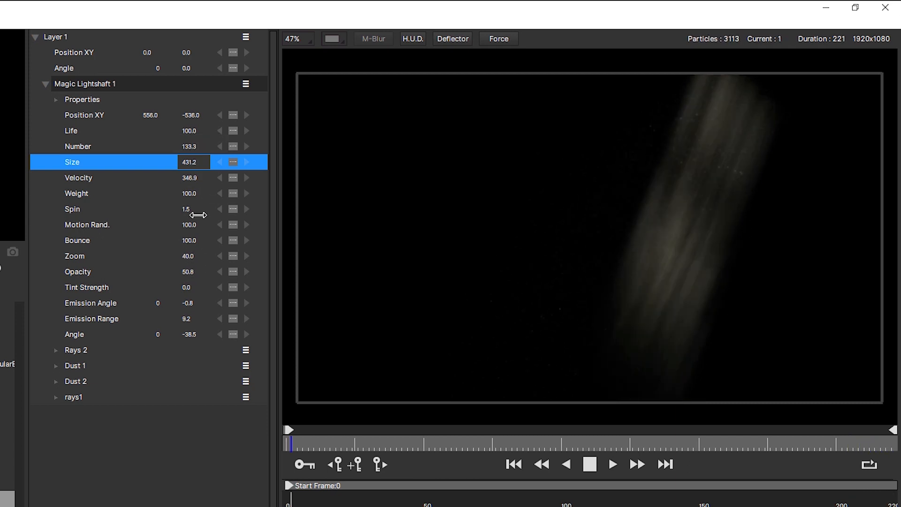
pyautogui.moveTo(197, 261)
pyautogui.mouseDown()
pyautogui.moveTo(224, 256)
pyautogui.moveTo(212, 257)
pyautogui.mouseUp()
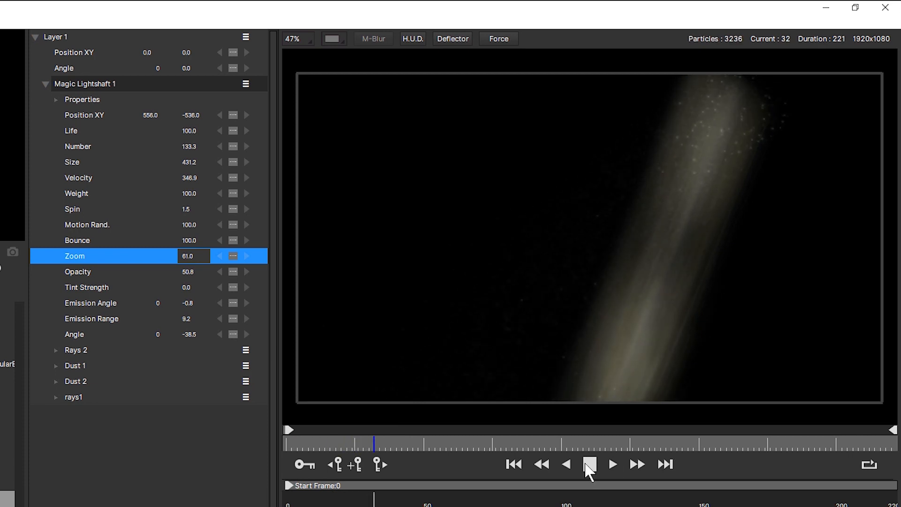
# Step: Stop the preview, widen the emitter line and move it beyond the frame's upper-right corner to Position XY 954, -656
pyautogui.click(586, 464)
pyautogui.moveTo(761, 72); pyautogui.dragTo(814, 64)
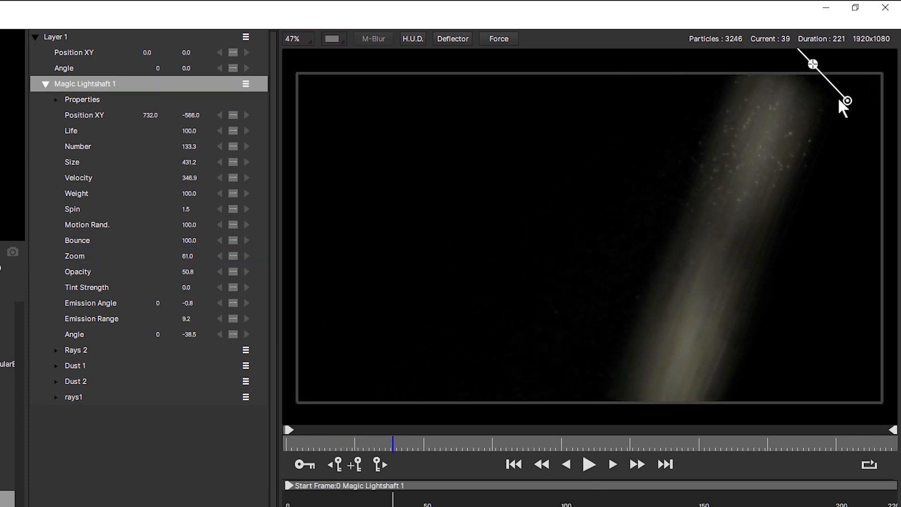
pyautogui.moveTo(849, 98); pyautogui.dragTo(900, 127)
pyautogui.moveTo(840, 75)
pyautogui.mouseDown()
pyautogui.moveTo(884, 36)
pyautogui.moveTo(893, 64)
pyautogui.mouseUp()
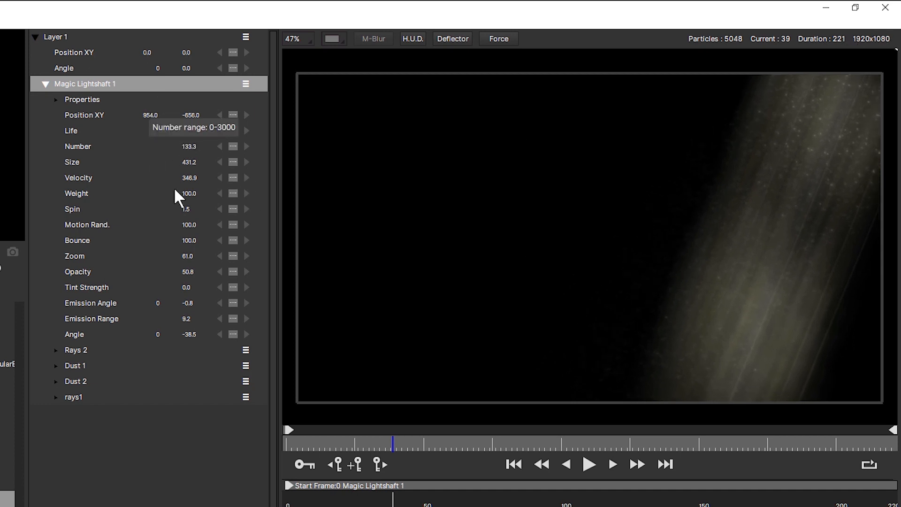
# Step: Set the emitter's Opacity to 47.8, apply the particle setup and play the composite with track V4 monitored
pyautogui.moveTo(189, 273)
pyautogui.mouseDown()
pyautogui.moveTo(158, 275)
pyautogui.moveTo(172, 283)
pyautogui.moveTo(191, 276)
pyautogui.mouseUp()
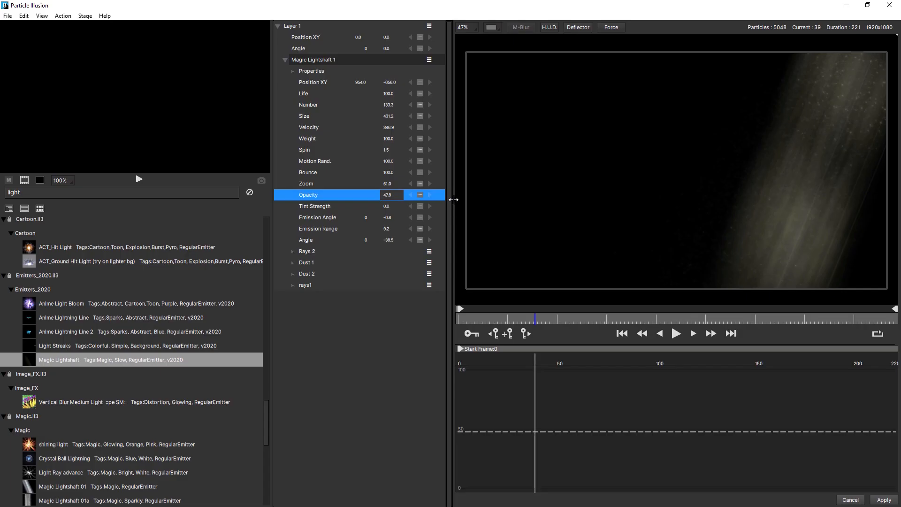
pyautogui.click(883, 500)
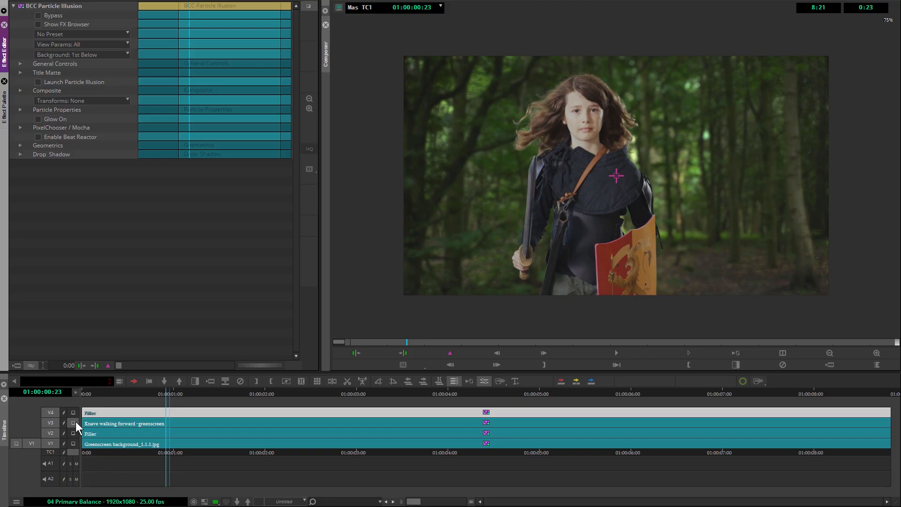
pyautogui.click(75, 412)
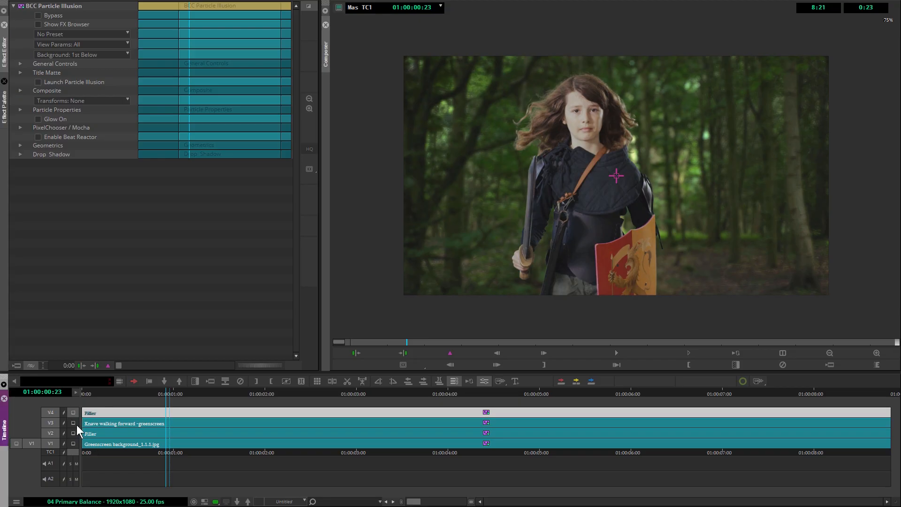
pyautogui.click(621, 352)
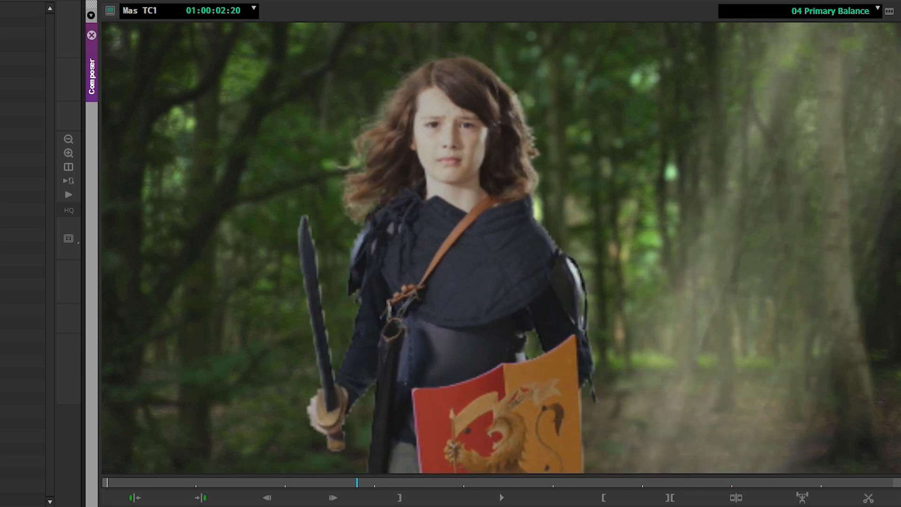
# Step: Open the V4 filler's Particle Illusion effect for editing and set Frames to Preload to 101.1 and Number to 63.83
pyautogui.click(153, 415)
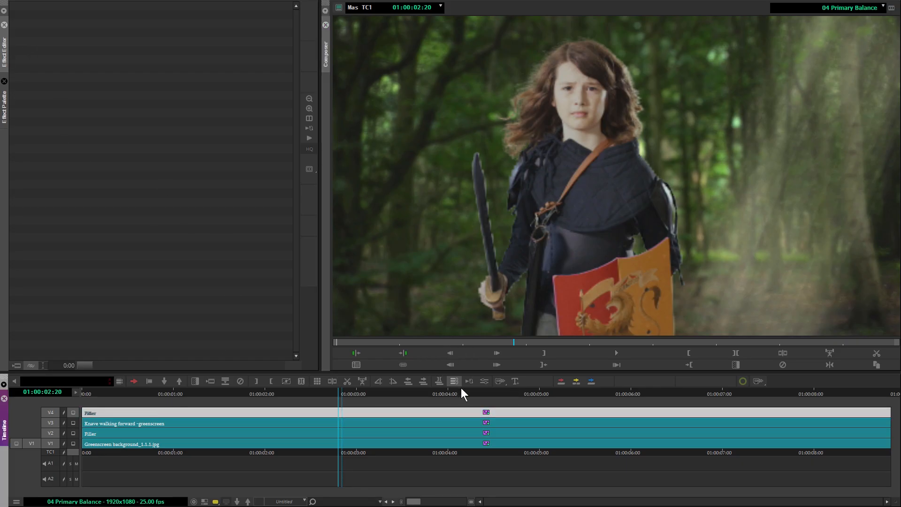
pyautogui.click(488, 382)
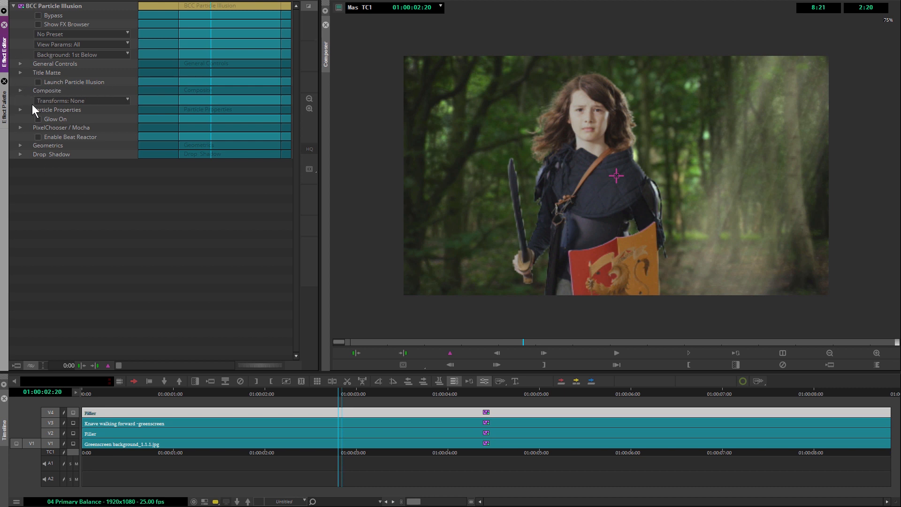
pyautogui.click(20, 110)
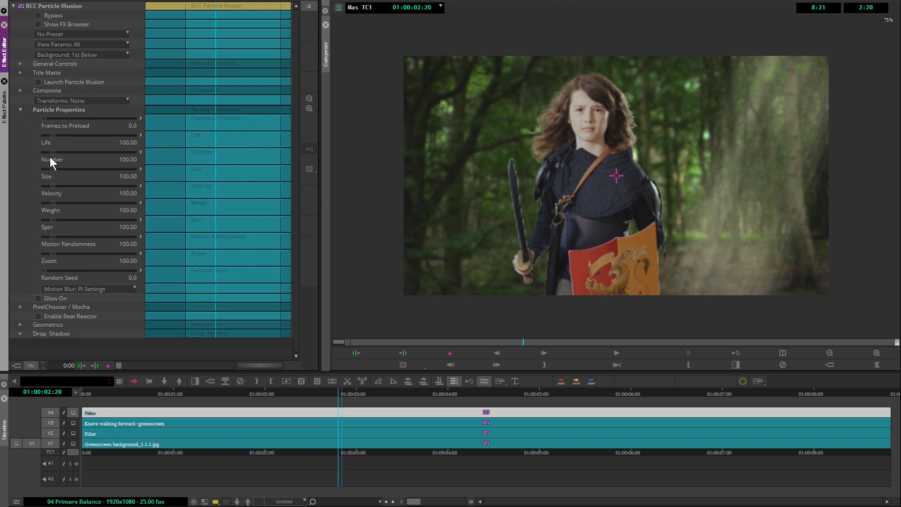
pyautogui.click(56, 119)
pyautogui.moveTo(51, 152); pyautogui.dragTo(48, 153)
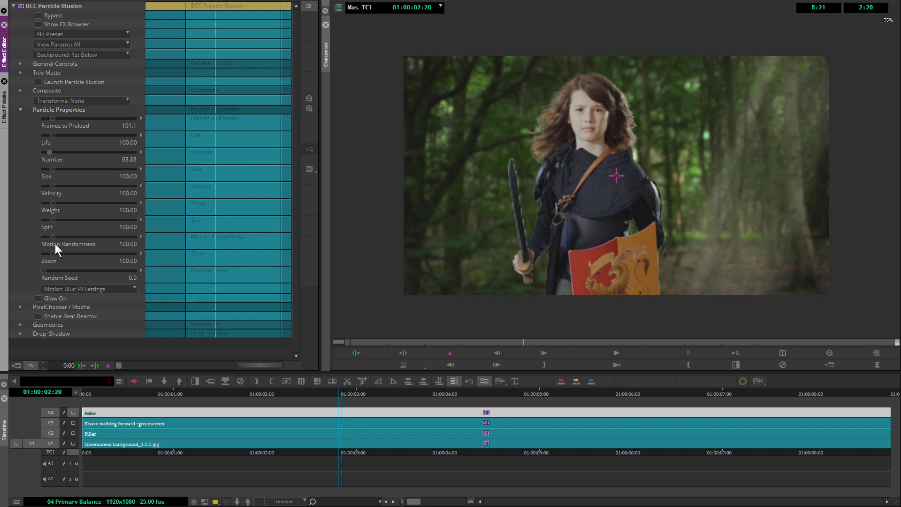
pyautogui.click(20, 109)
# Step: Set the effect's Composite Style to Alpha + Apply Mode and its Opacity to 79.3
pyautogui.click(20, 90)
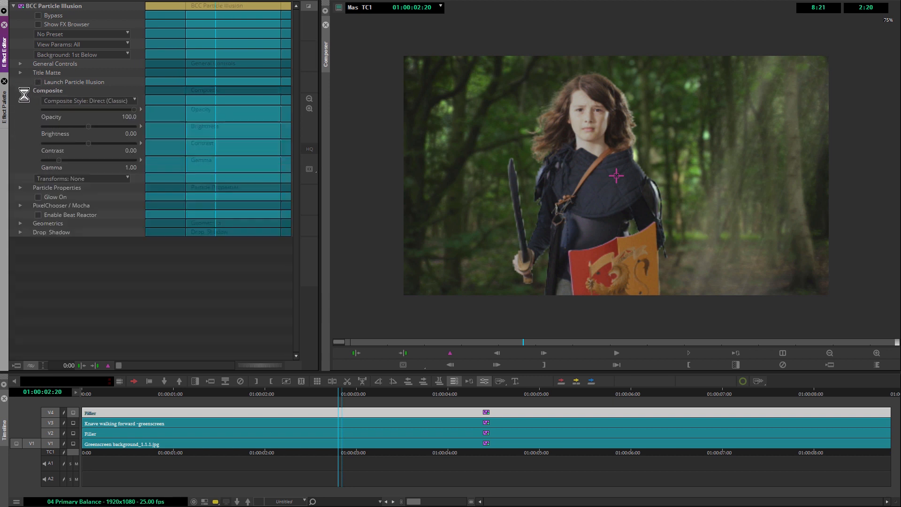
pyautogui.moveTo(134, 110); pyautogui.dragTo(98, 109)
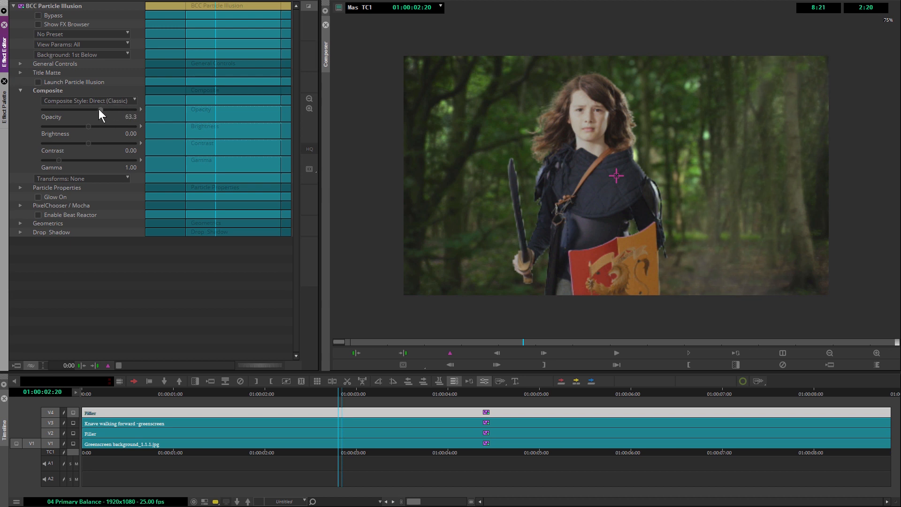
pyautogui.click(117, 100)
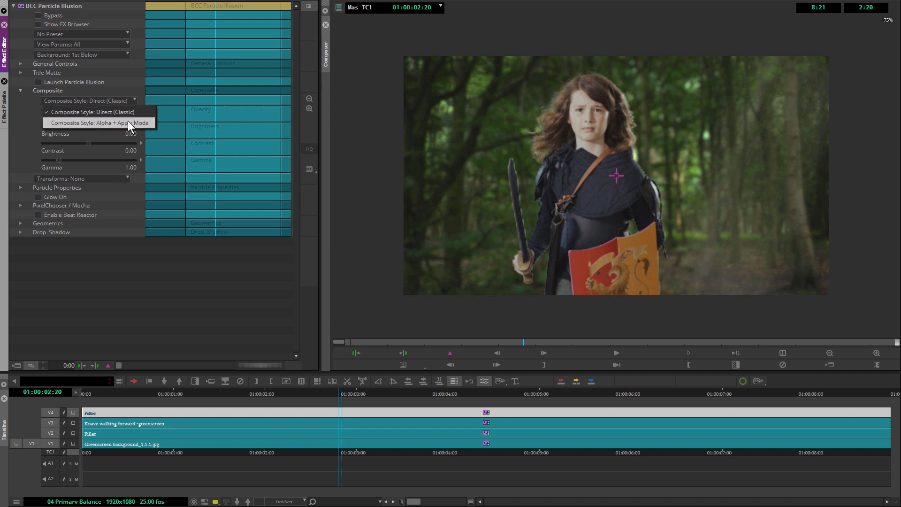
pyautogui.click(128, 122)
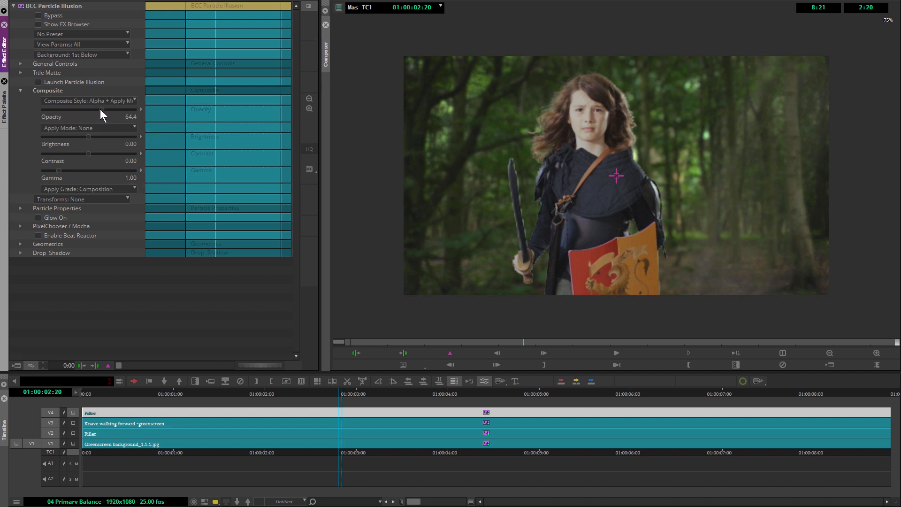
pyautogui.moveTo(117, 109); pyautogui.dragTo(111, 103)
# Step: Review the light shaft by playing the sequence from 01:00:03:00 and scrubbing back to 01:00:01:16
pyautogui.moveTo(394, 392); pyautogui.dragTo(358, 392)
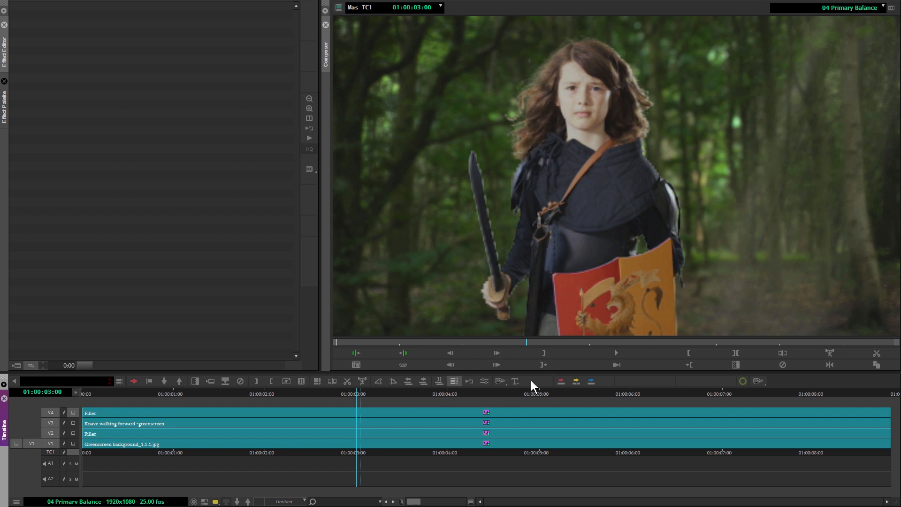
pyautogui.click(631, 356)
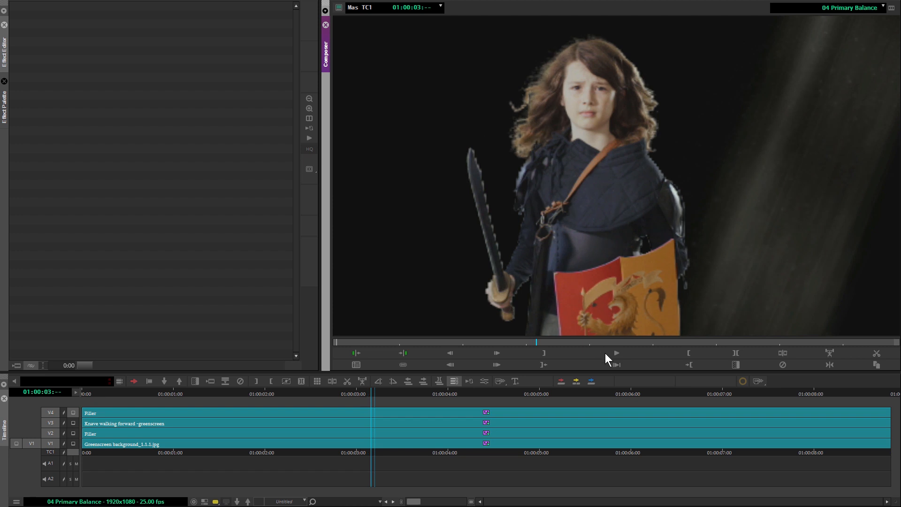
pyautogui.moveTo(493, 399); pyautogui.dragTo(233, 409)
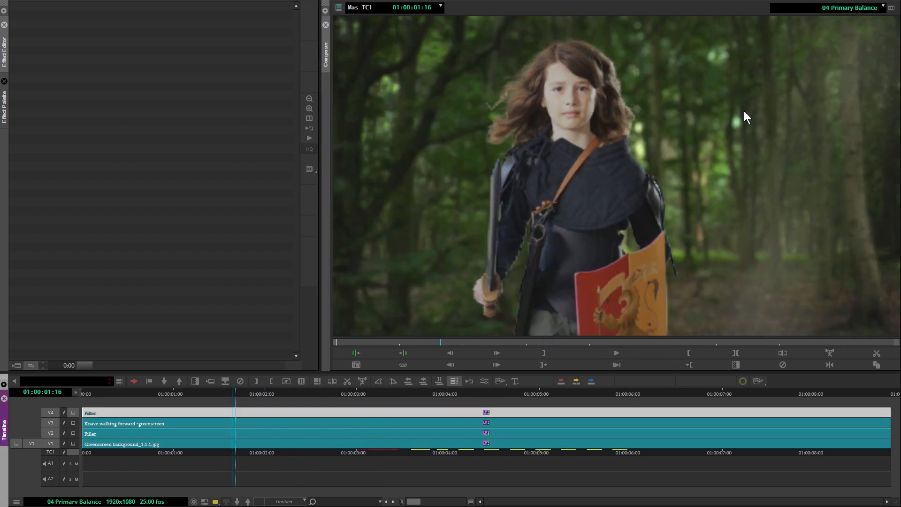
# Step: Reopen the Particle Illusion effect, set Transforms to Emitter and set the Emitter Offset X Point to -170.0
pyautogui.click(484, 381)
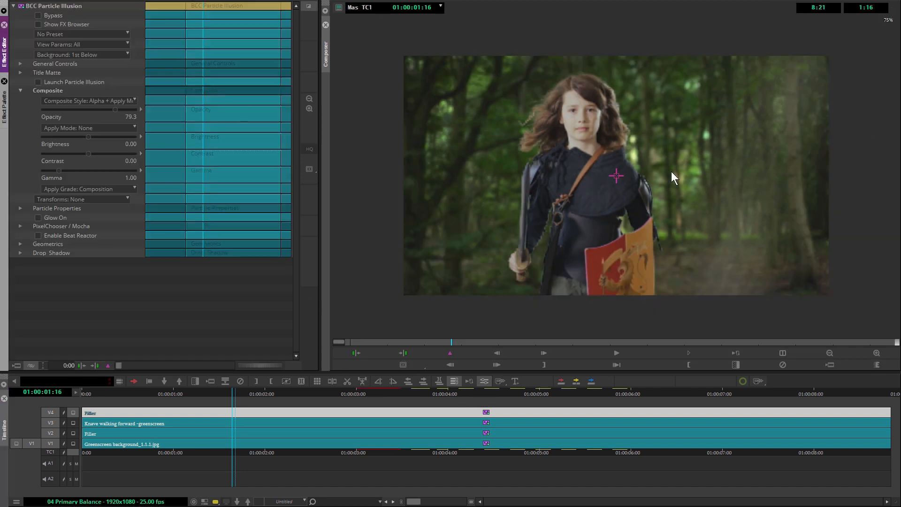
pyautogui.click(619, 184)
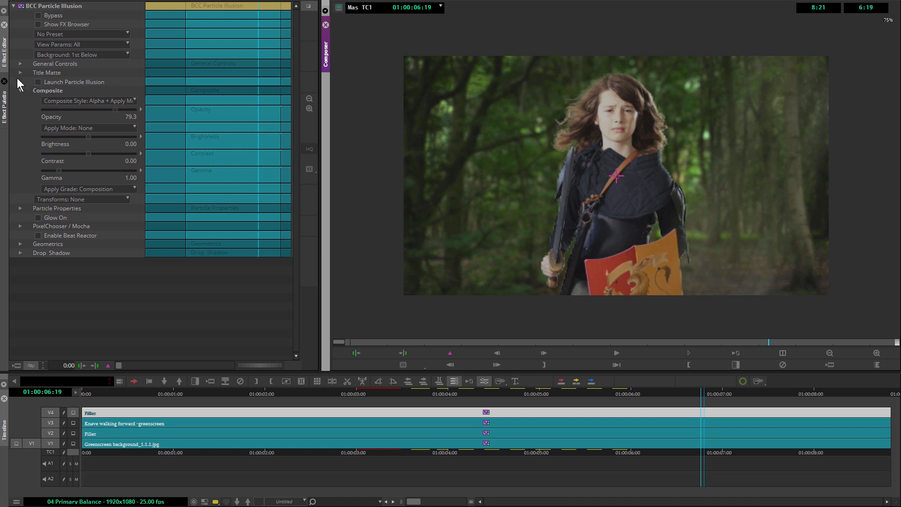
pyautogui.click(21, 90)
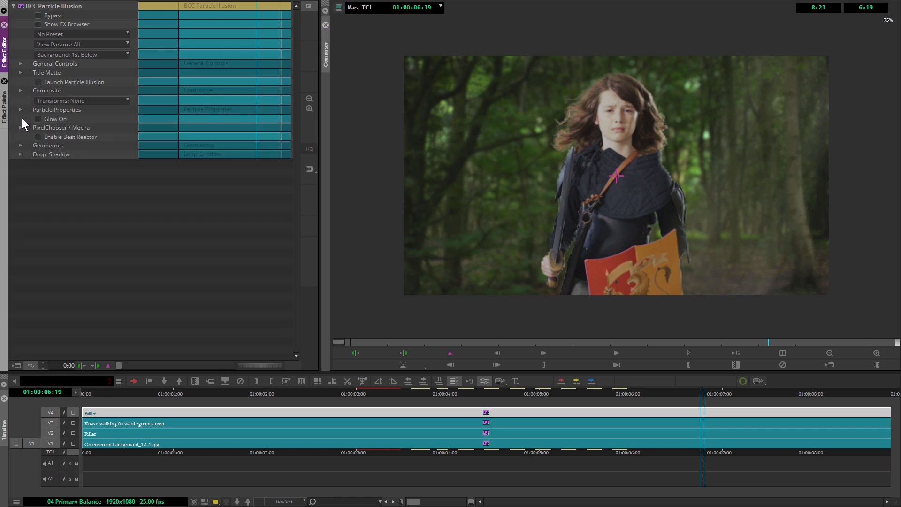
pyautogui.click(68, 99)
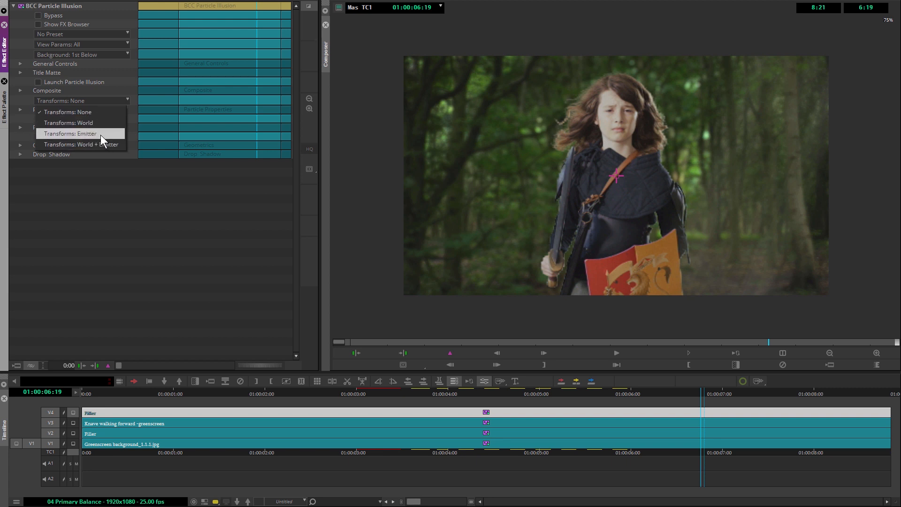
pyautogui.click(100, 134)
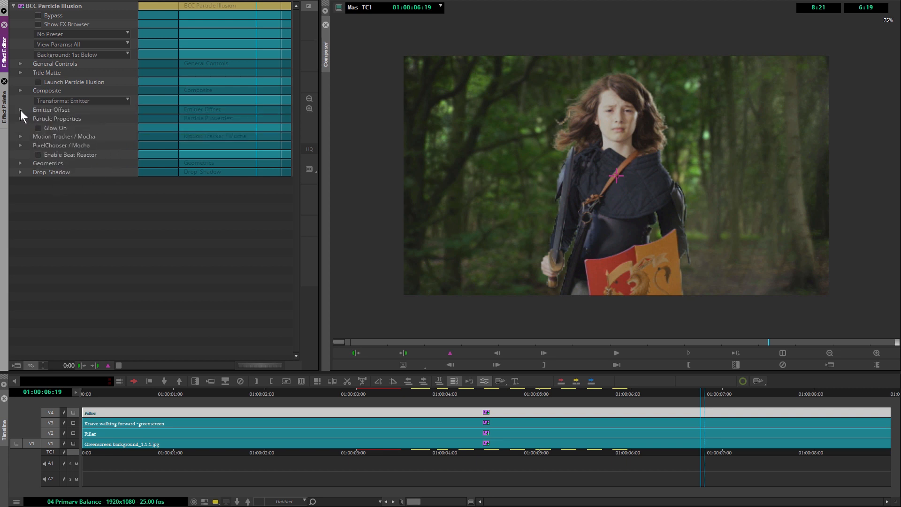
pyautogui.click(20, 110)
pyautogui.moveTo(88, 119); pyautogui.dragTo(80, 117)
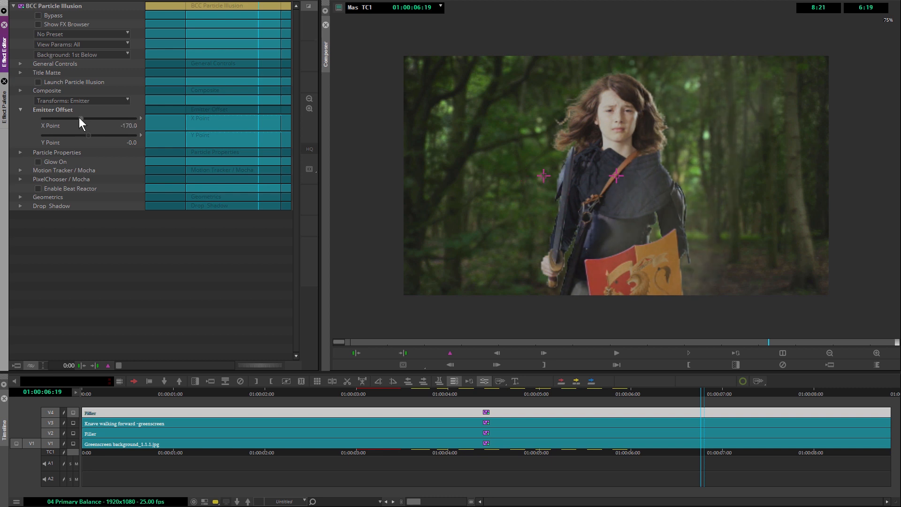
pyautogui.moveTo(697, 389); pyautogui.dragTo(695, 345)
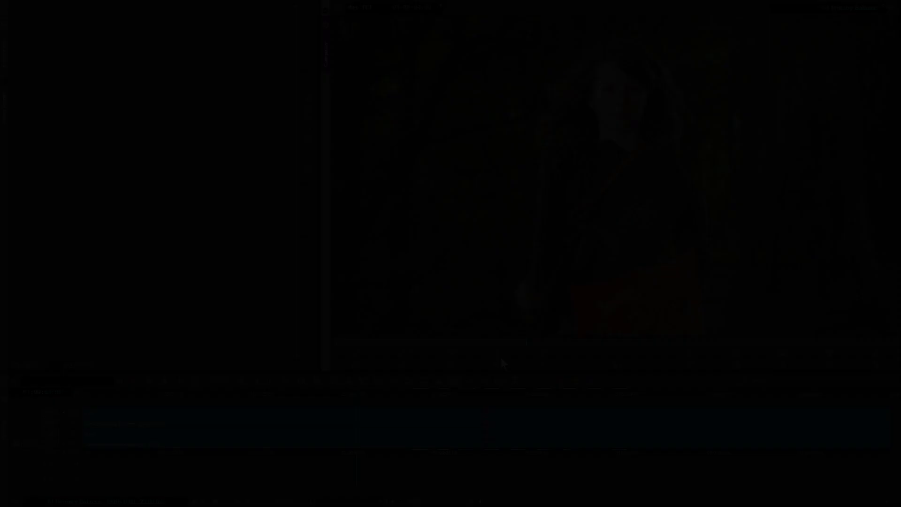